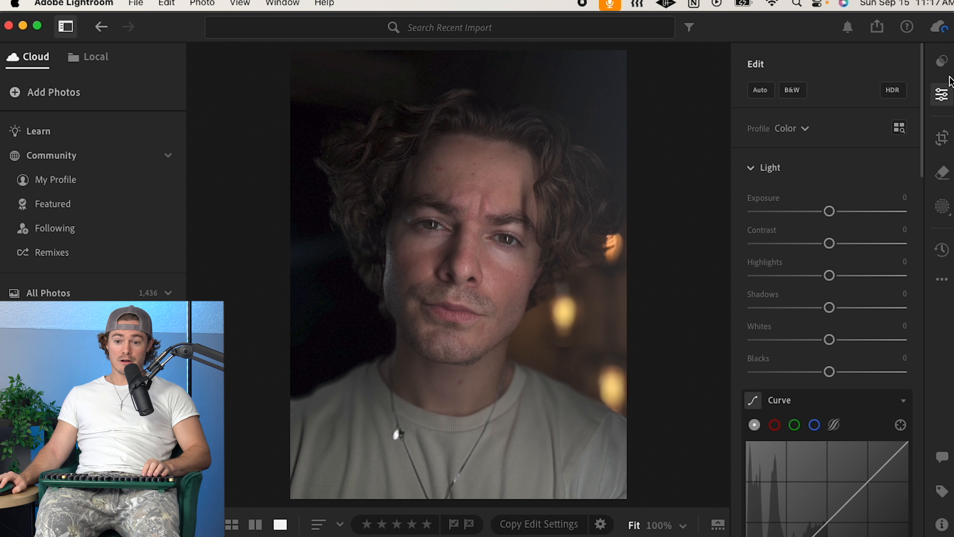
Step: Open the presets panel and browse the Preset Pack under your presets, previewing each preset on the portrait
left_click(942, 62)
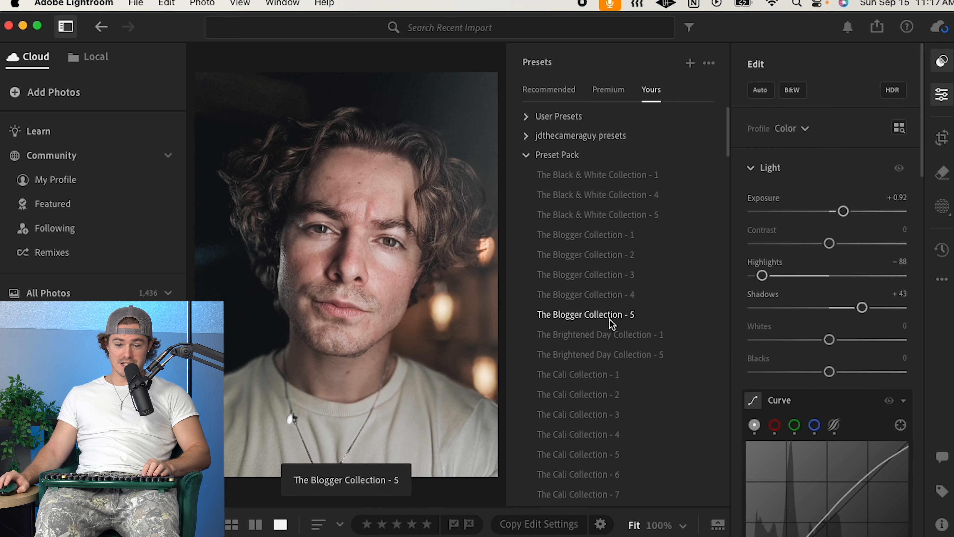
scroll(611, 317, "down", 1)
scroll(605, 329, "down", 3)
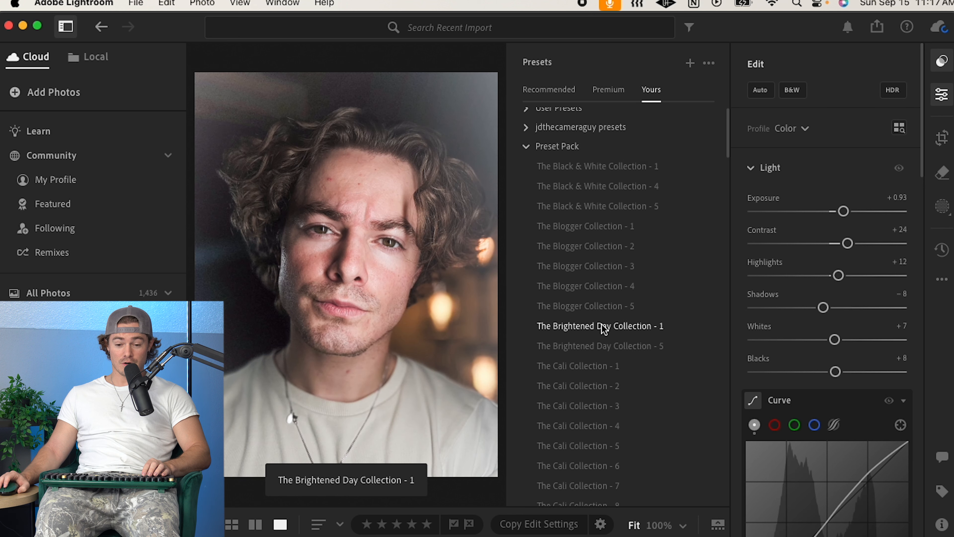
scroll(603, 336, "down", 2)
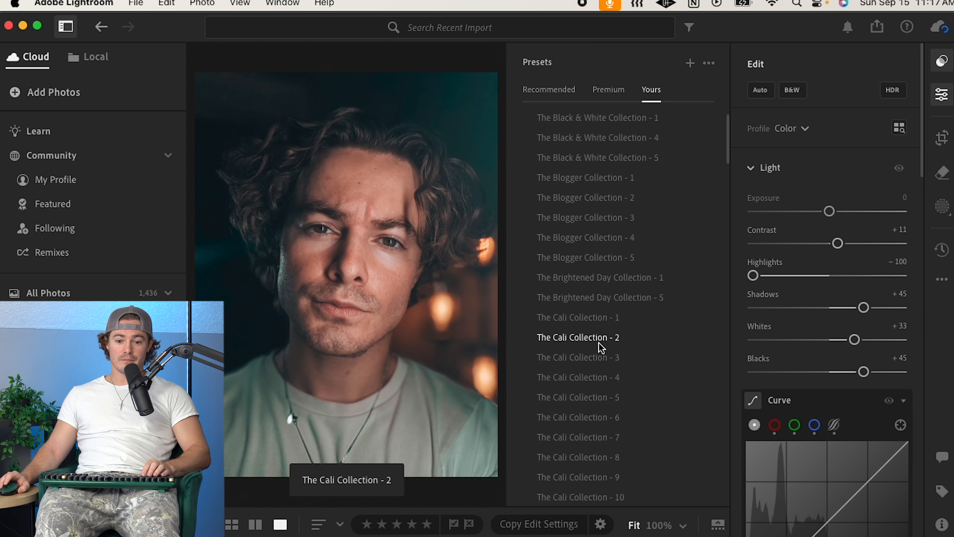
scroll(601, 338, "down", 2)
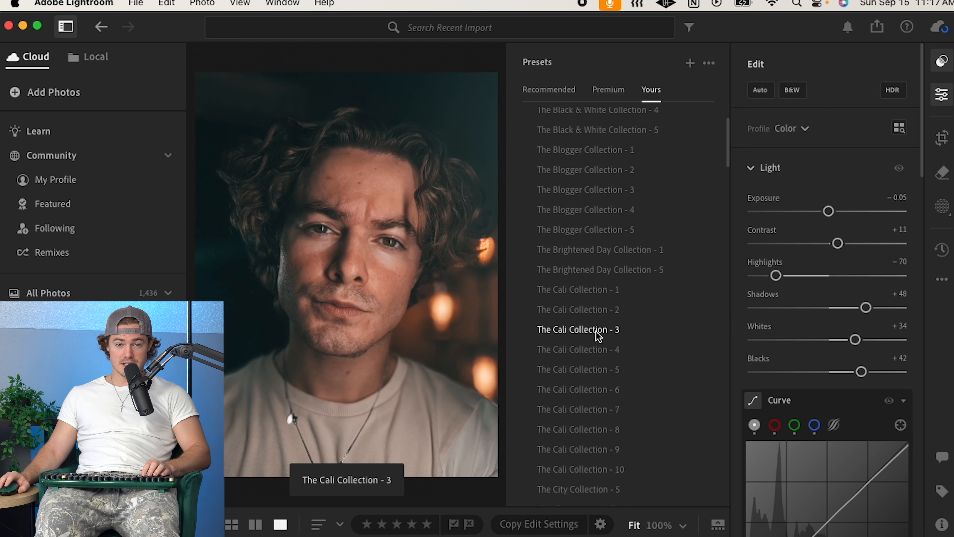
scroll(601, 340, "down", 1)
scroll(597, 346, "down", 1)
scroll(601, 336, "down", 1)
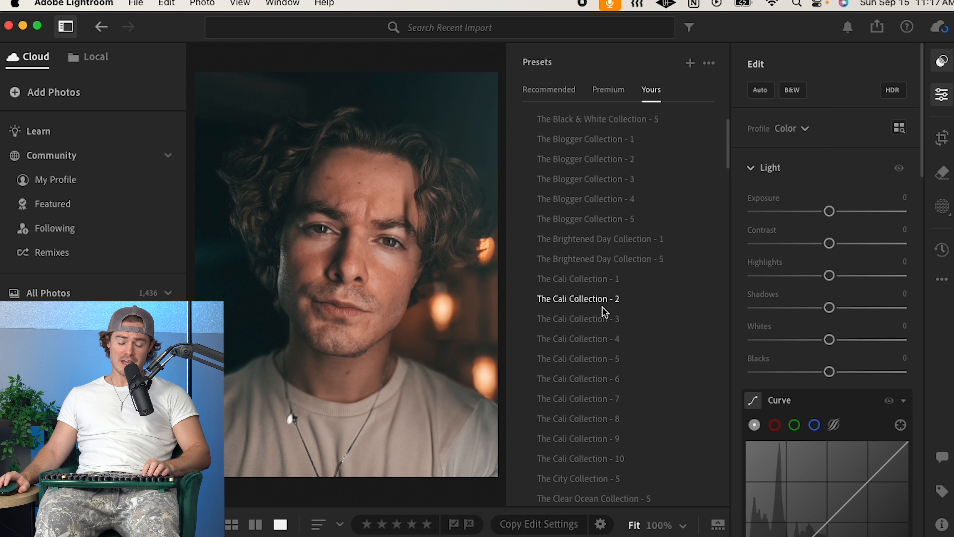
scroll(592, 367, "down", 1)
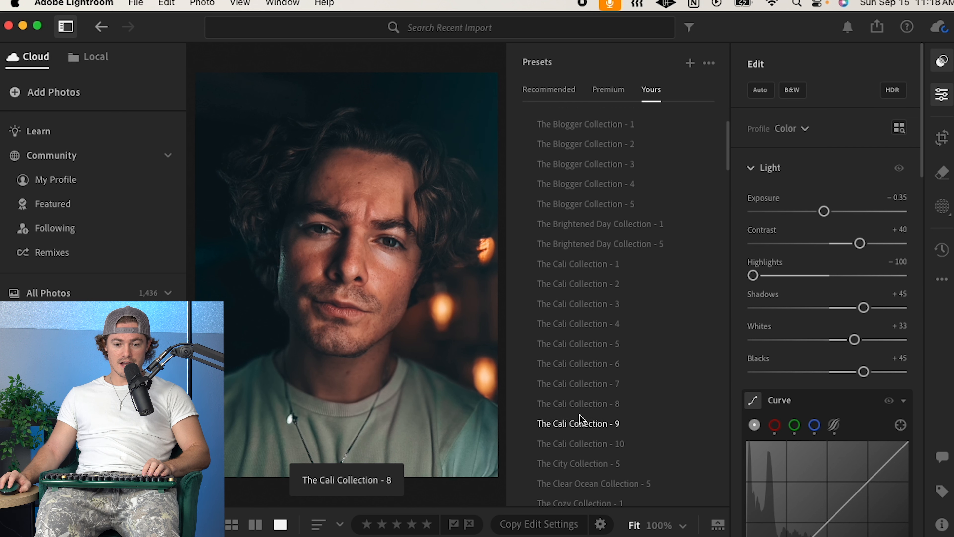
scroll(596, 453, "down", 1)
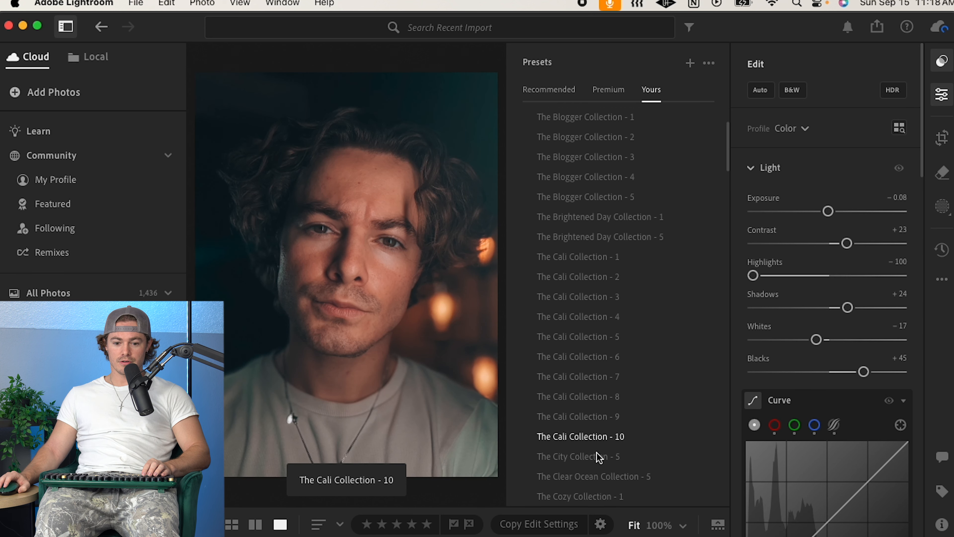
scroll(598, 450, "down", 5)
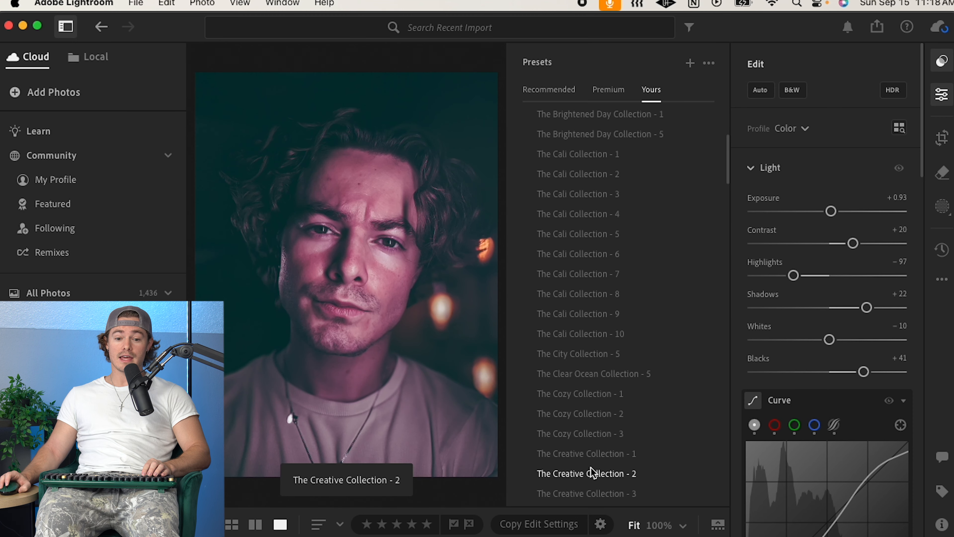
scroll(591, 467, "down", 4)
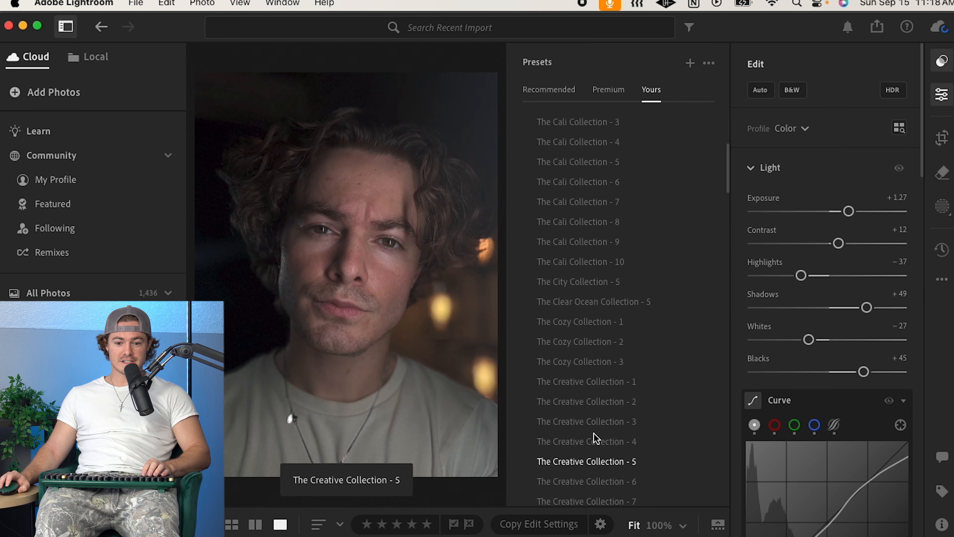
scroll(584, 439, "down", 3)
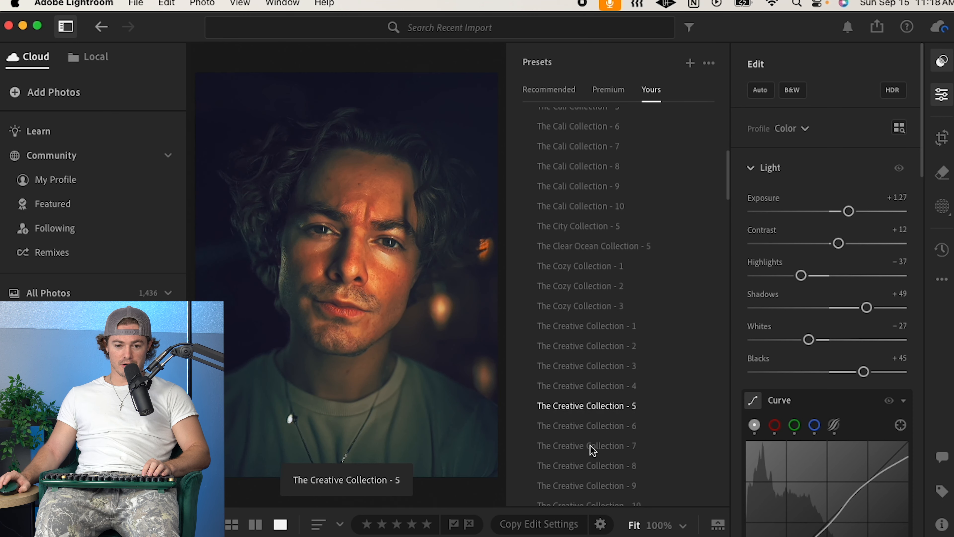
scroll(592, 418, "down", 2)
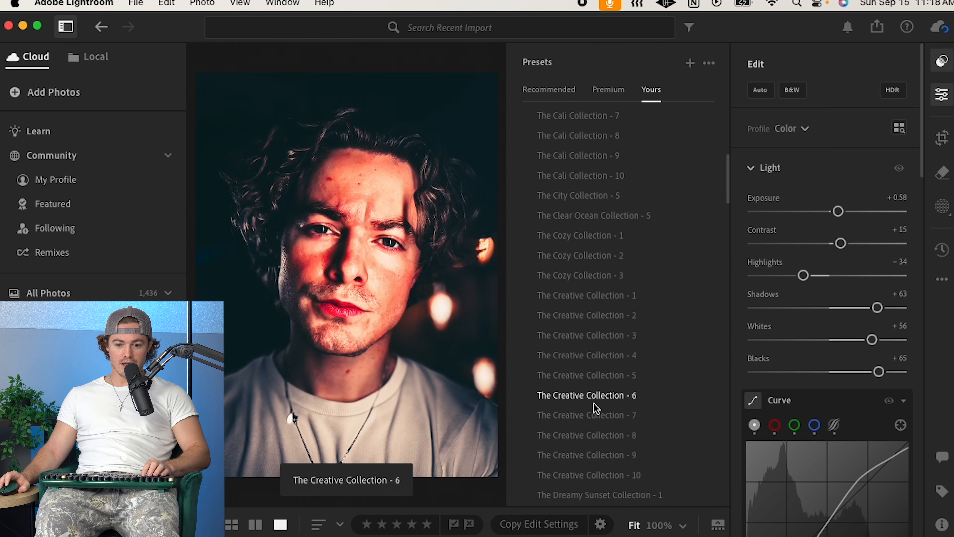
scroll(593, 448, "down", 1)
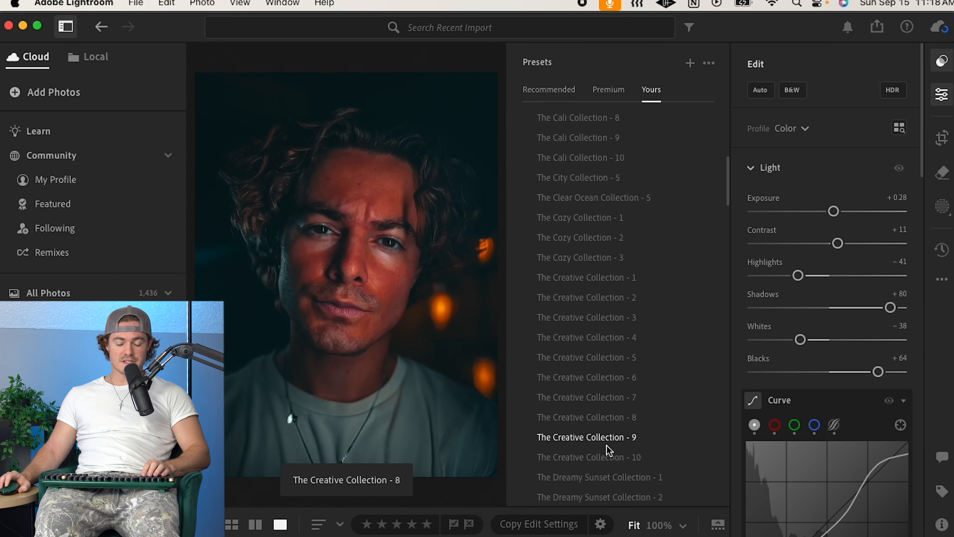
scroll(607, 449, "down", 2)
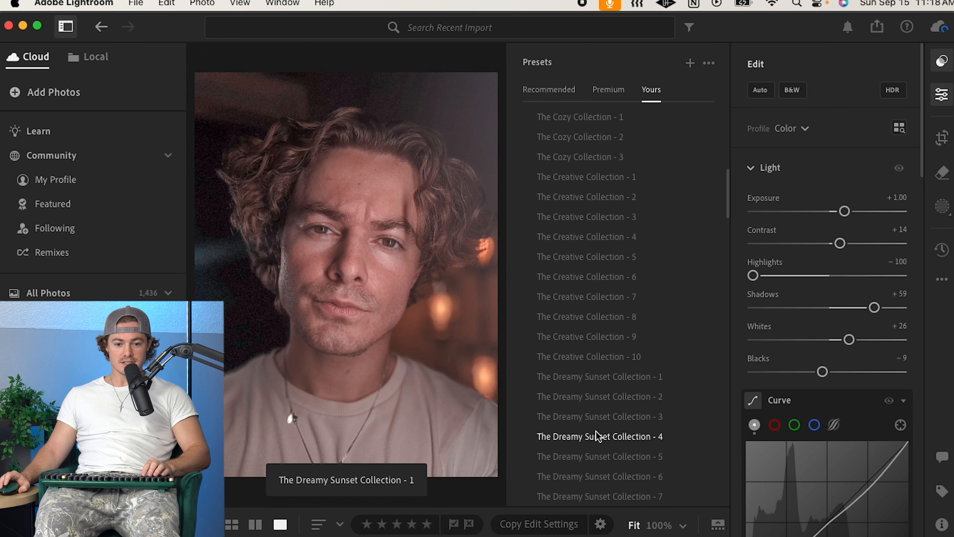
scroll(592, 435, "down", 10)
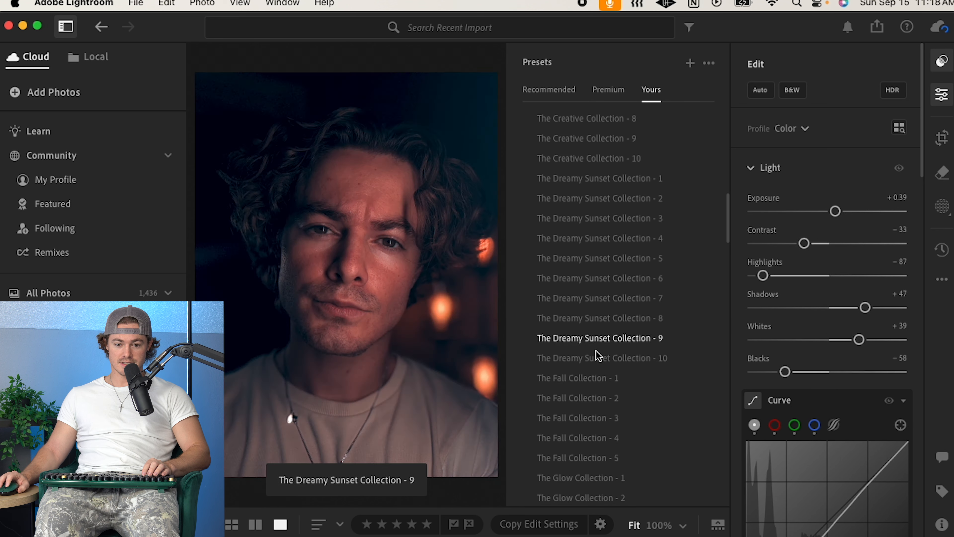
scroll(574, 398, "down", 5)
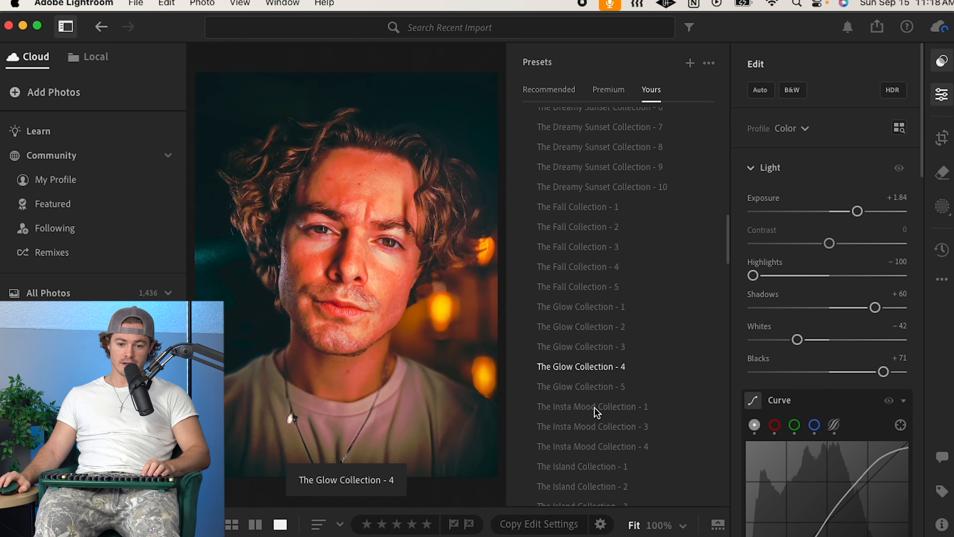
scroll(599, 401, "down", 6)
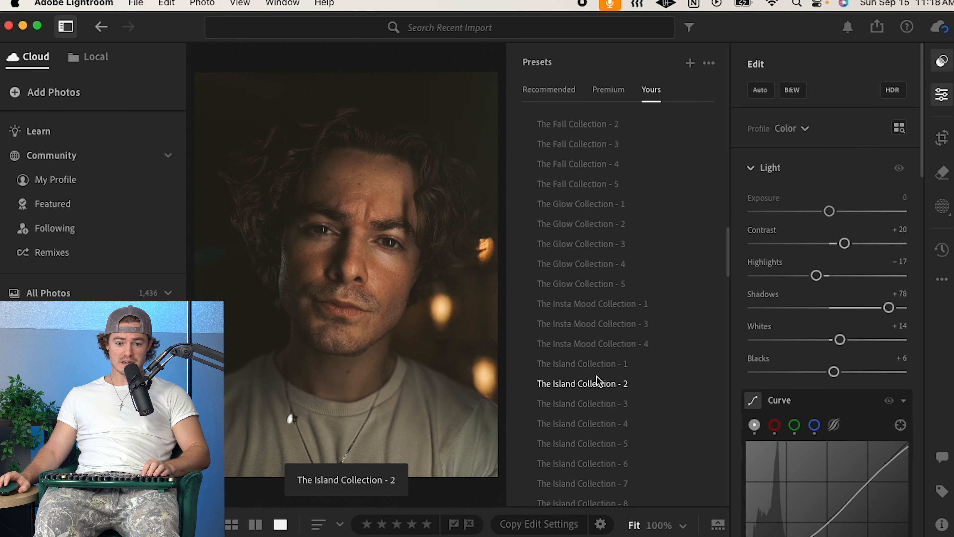
scroll(592, 414, "down", 4)
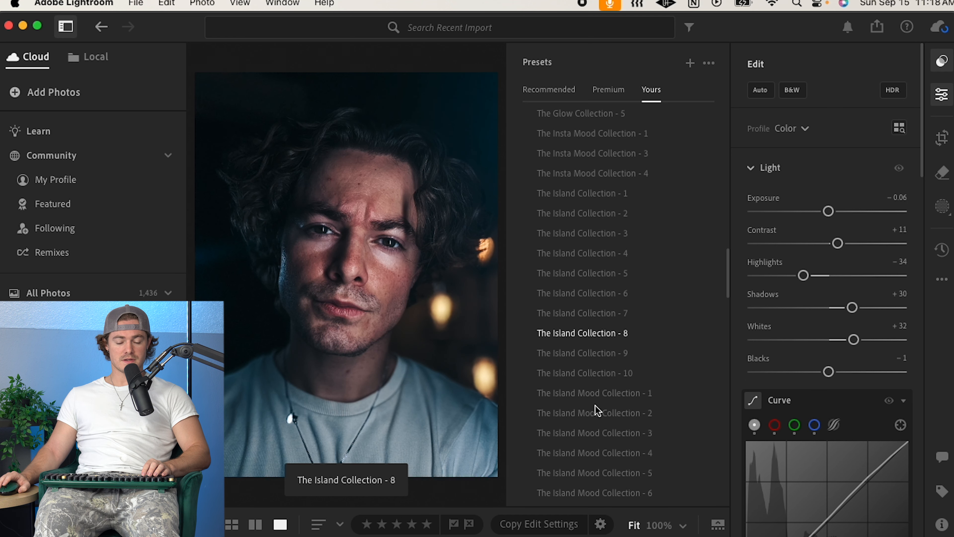
Step: Apply The Island Collection - 8 preset and close the presets panel
scroll(594, 409, "down", 4)
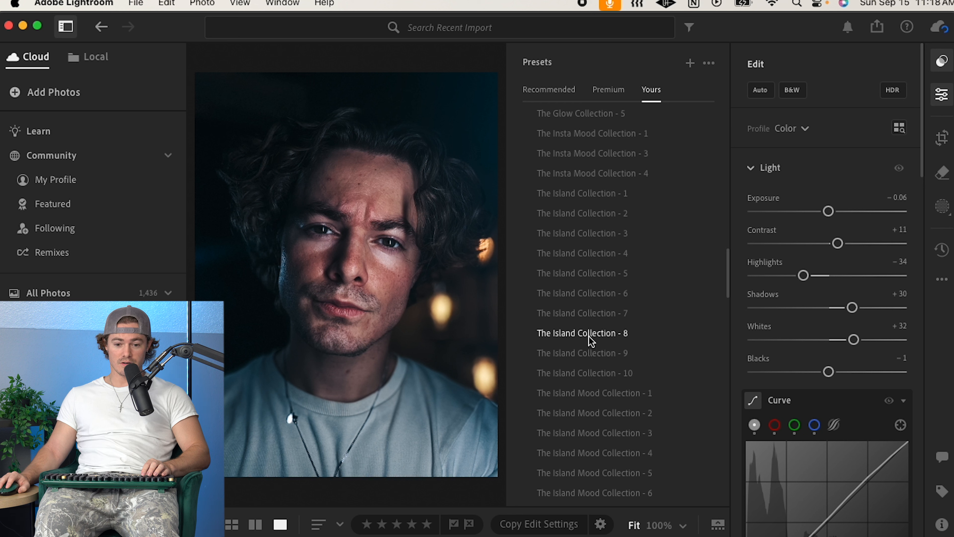
left_click(591, 341)
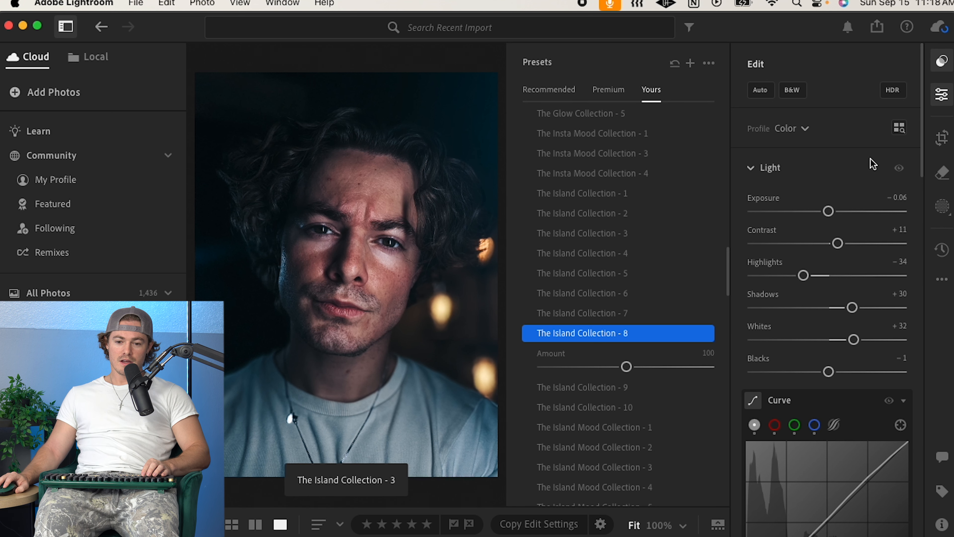
left_click(943, 63)
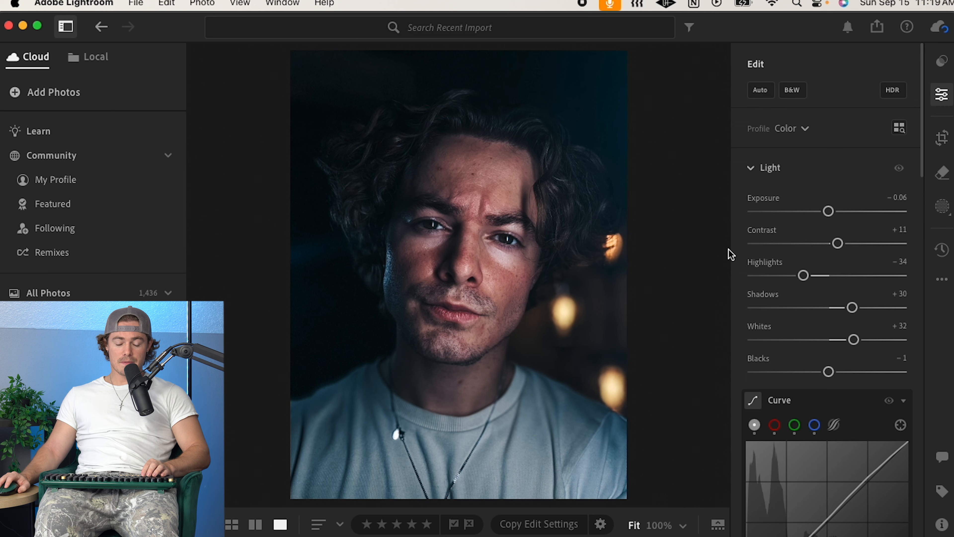
Step: Zoom in to 100% and pan across the forehead, eyes and face to inspect skin detail, returning to fit view
left_click(481, 209)
left_click_drag(480, 207, 567, 342)
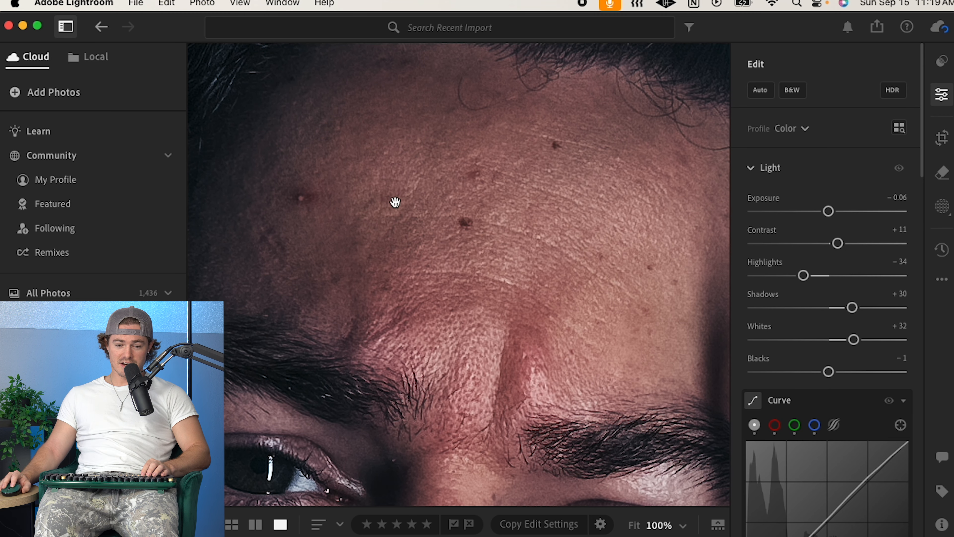
left_click_drag(477, 312, 526, 126)
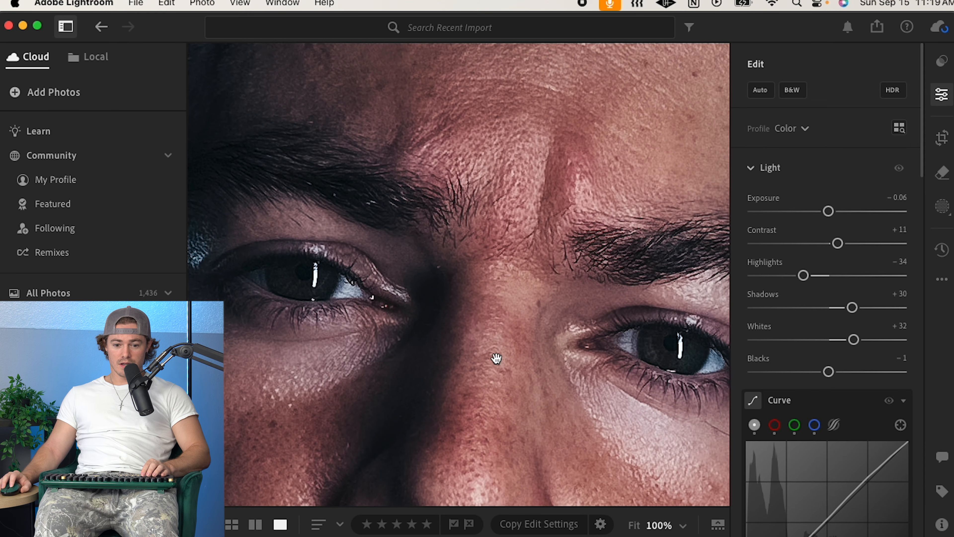
left_click_drag(496, 359, 541, 94)
left_click_drag(562, 178, 437, 391)
left_click(437, 391)
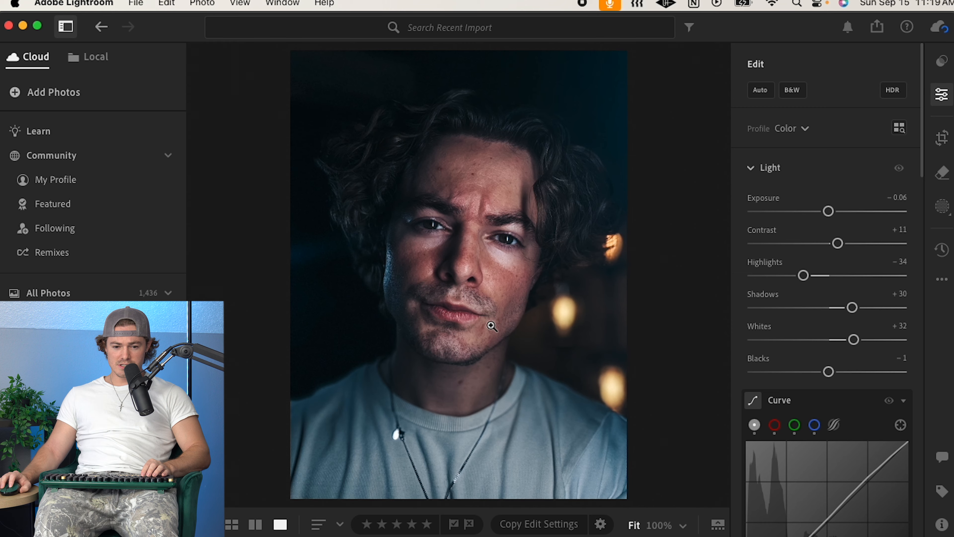
left_click(491, 325)
left_click_drag(445, 314, 532, 357)
left_click(523, 372)
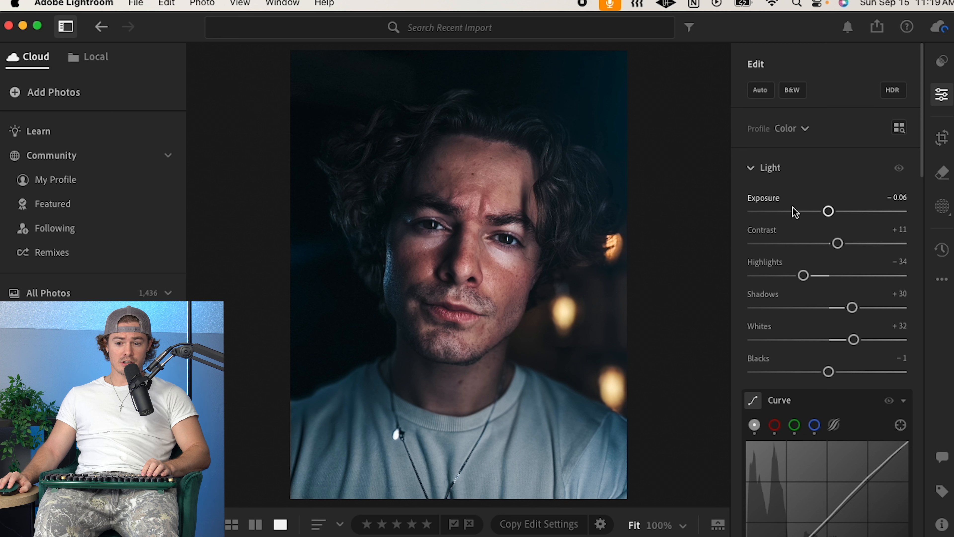
Step: Adjust the Light settings to Exposure −0.20, Contrast +13 and Highlights −25
mouse_move(829, 220)
left_mouse_down()
mouse_move(819, 210)
mouse_move(837, 216)
mouse_move(826, 211)
left_mouse_up()
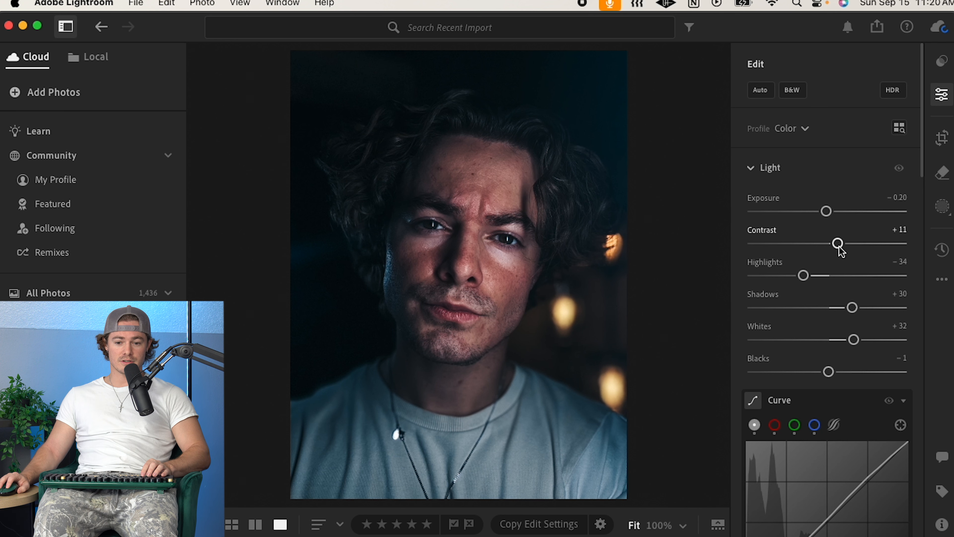
mouse_move(847, 243)
left_mouse_down()
mouse_move(814, 246)
mouse_move(844, 247)
left_mouse_up()
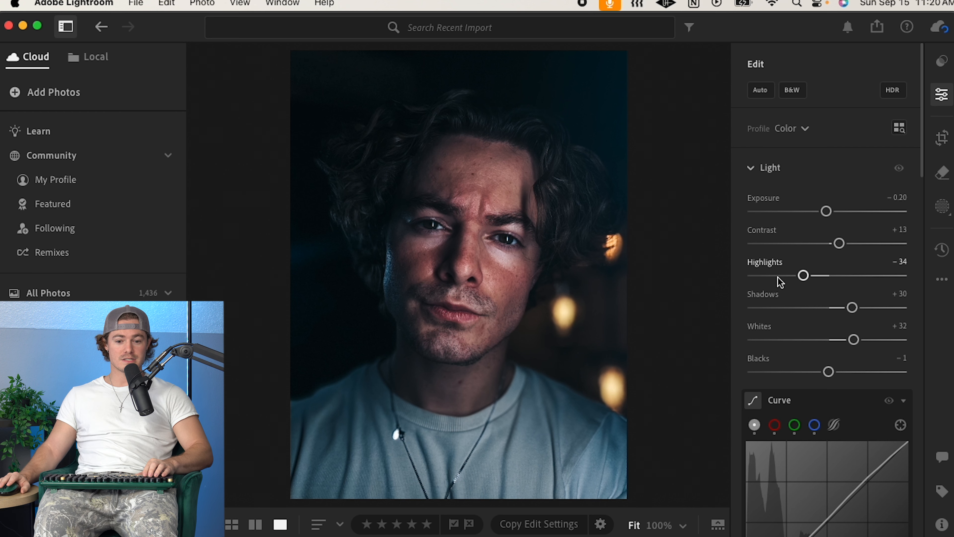
mouse_move(810, 275)
left_mouse_down()
mouse_move(790, 275)
mouse_move(819, 279)
left_mouse_up()
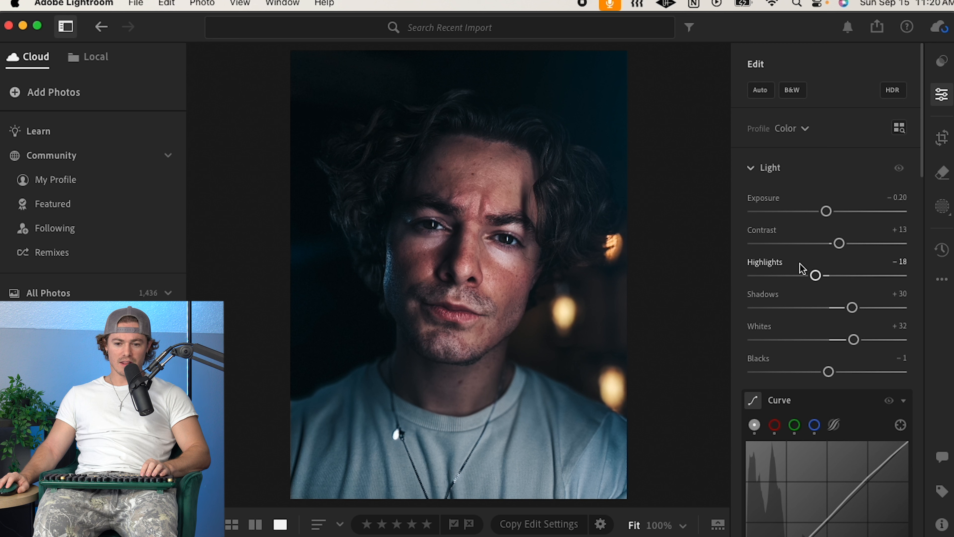
mouse_move(816, 276)
left_mouse_down()
mouse_move(793, 275)
mouse_move(810, 277)
left_mouse_up()
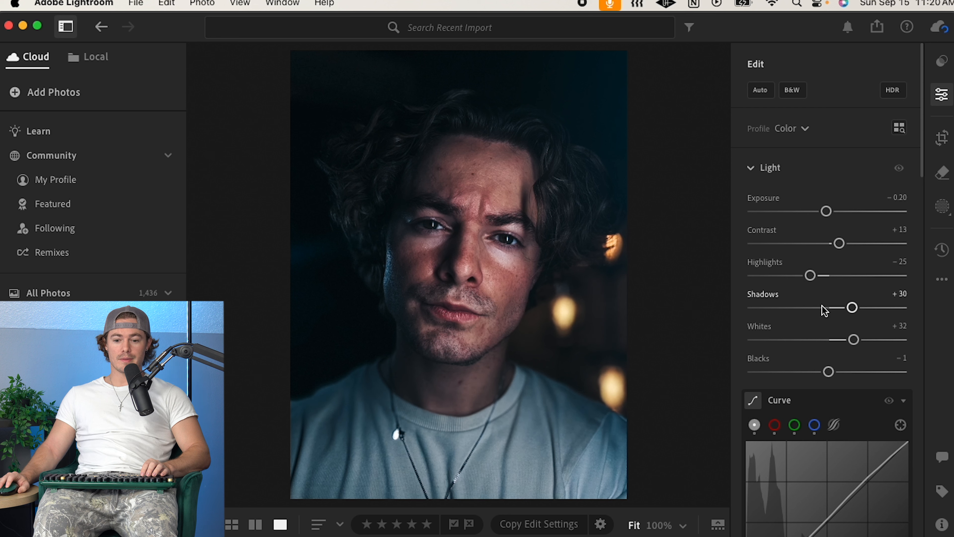
Step: Set the Shadows slider to +24
left_click_drag(852, 312, 790, 315)
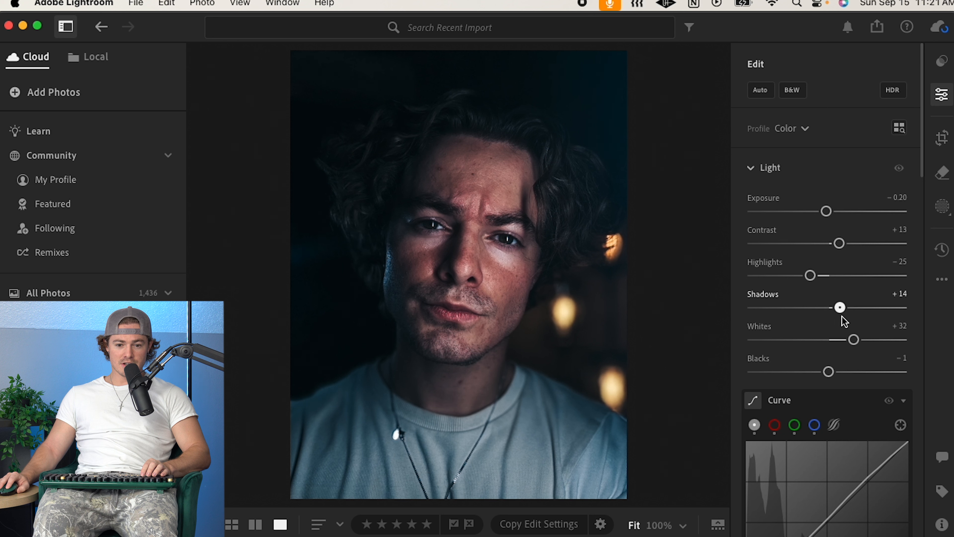
left_click_drag(862, 317, 808, 316)
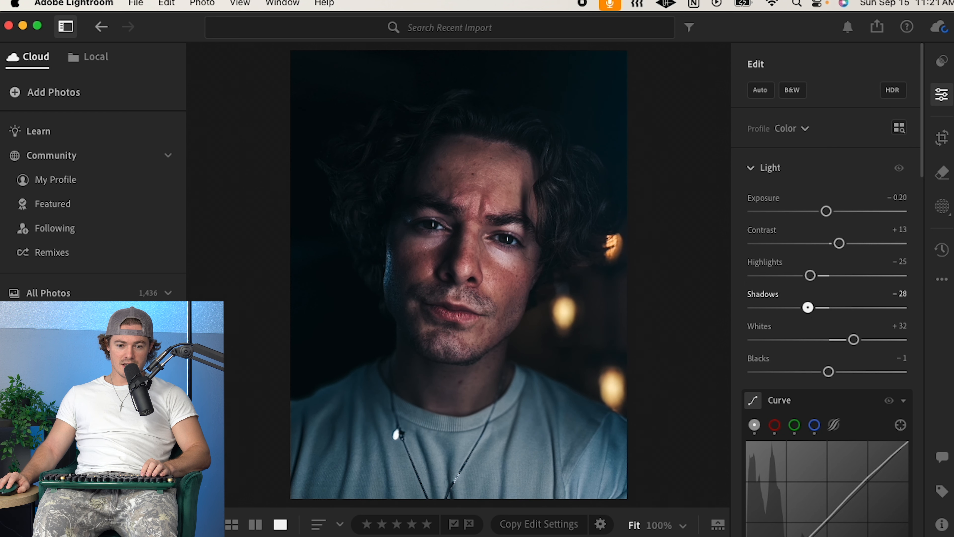
left_click_drag(806, 313, 847, 308)
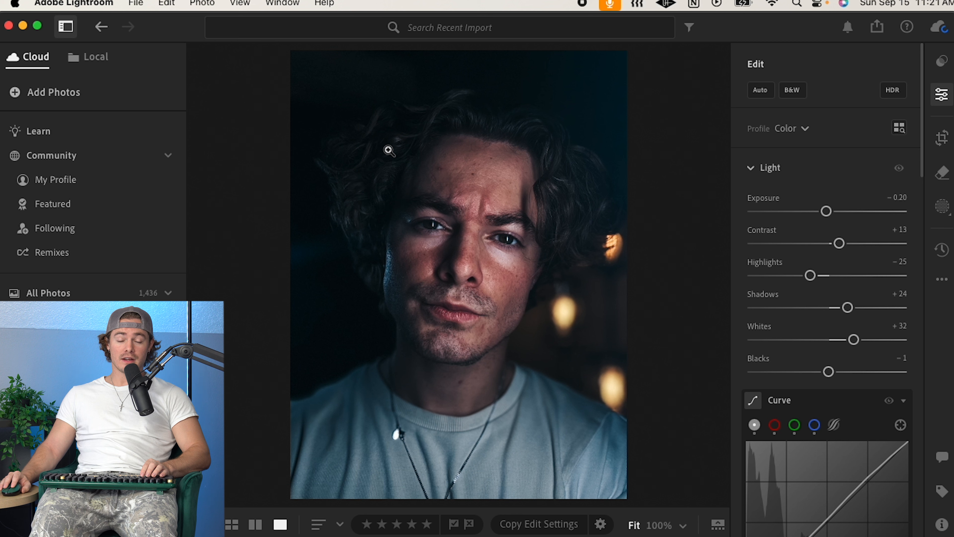
Step: Set Whites to +29 and Blacks to −7 in the Light settings
scroll(825, 339, "down", 2)
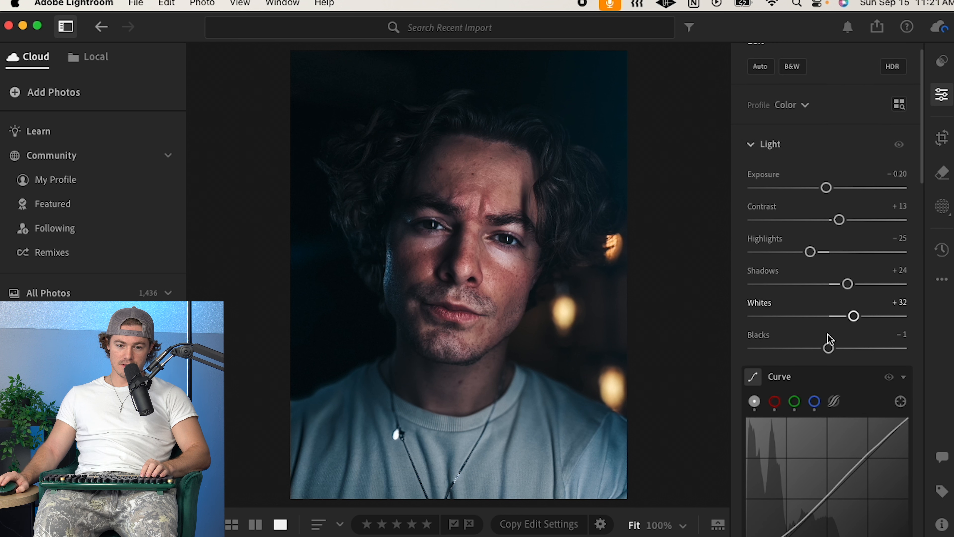
scroll(845, 285, "down", 2)
scroll(851, 301, "down", 1)
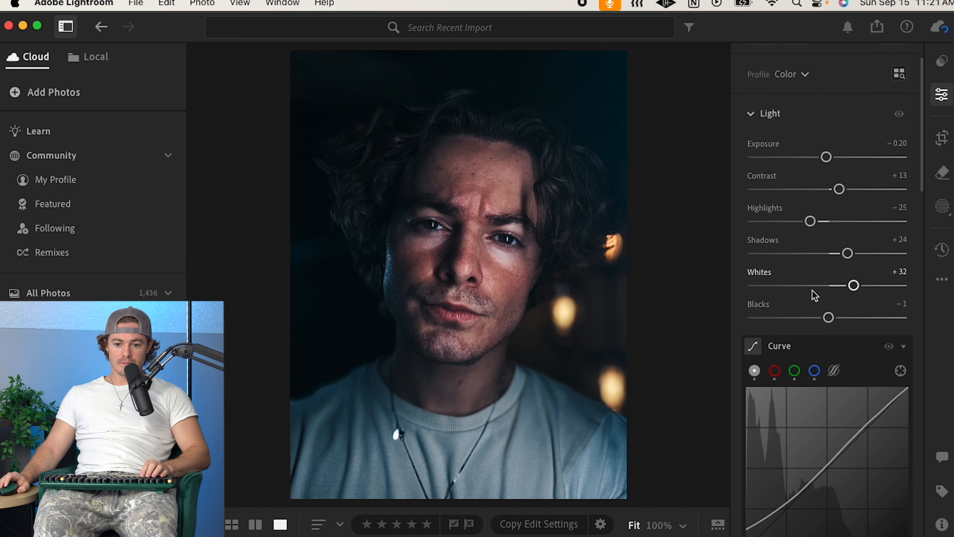
scroll(789, 281, "down", 1)
mouse_move(854, 276)
left_mouse_down()
mouse_move(845, 275)
mouse_move(865, 277)
mouse_move(853, 277)
left_mouse_up()
scroll(856, 286, "down", 4)
scroll(857, 294, "down", 2)
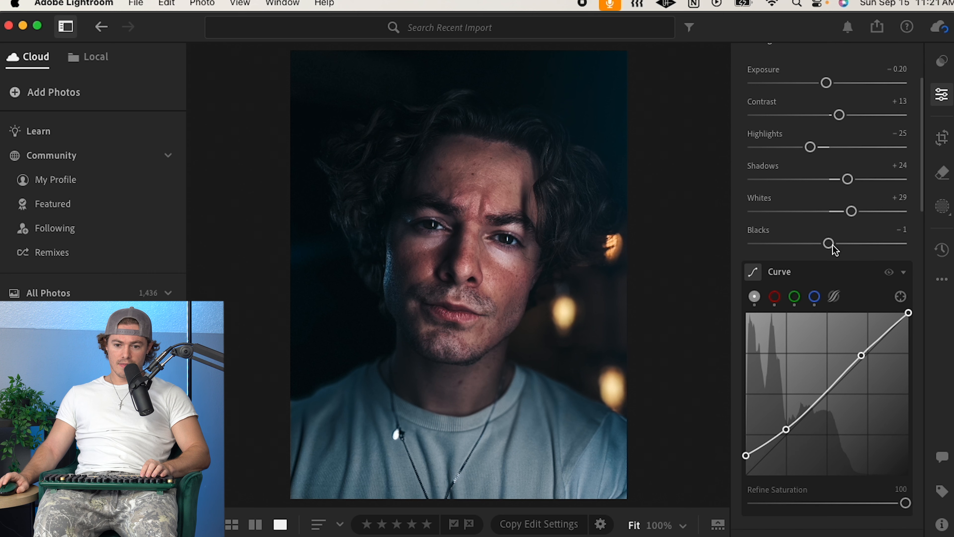
mouse_move(834, 245)
left_mouse_down()
mouse_move(819, 245)
mouse_move(833, 246)
left_mouse_up()
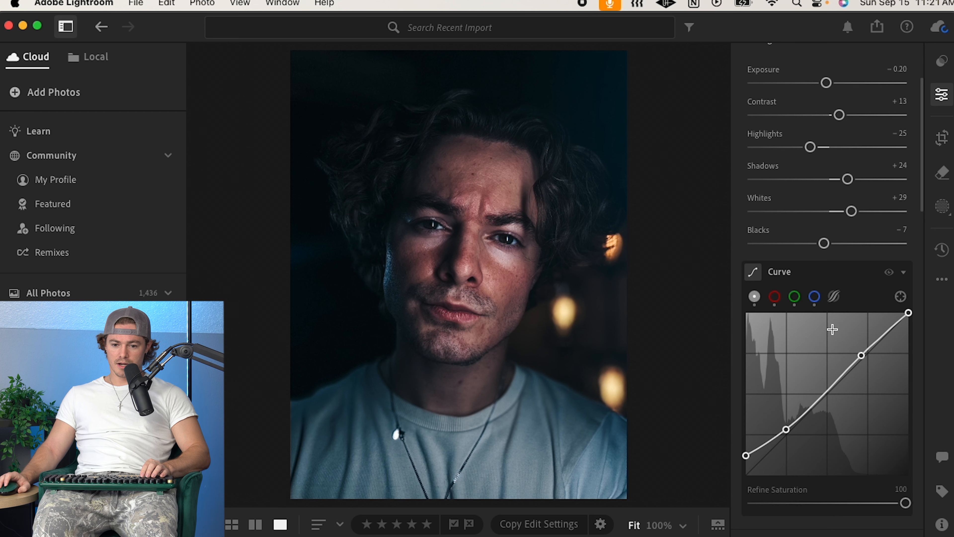
Step: Adjust the RGB tone curve's black point, lowering it to zero and lifting it back to a slight fade
scroll(832, 331, "down", 2)
scroll(890, 376, "down", 2)
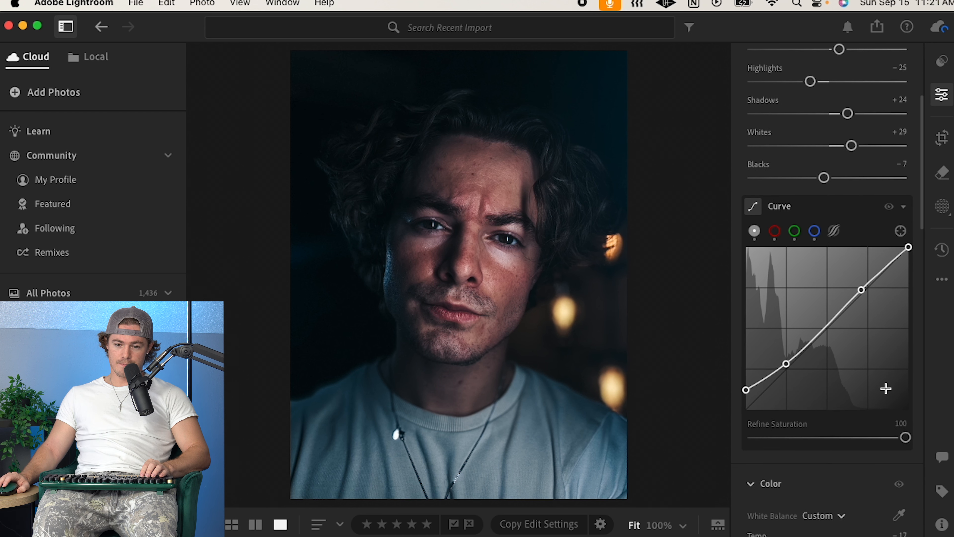
scroll(867, 236, "down", 1)
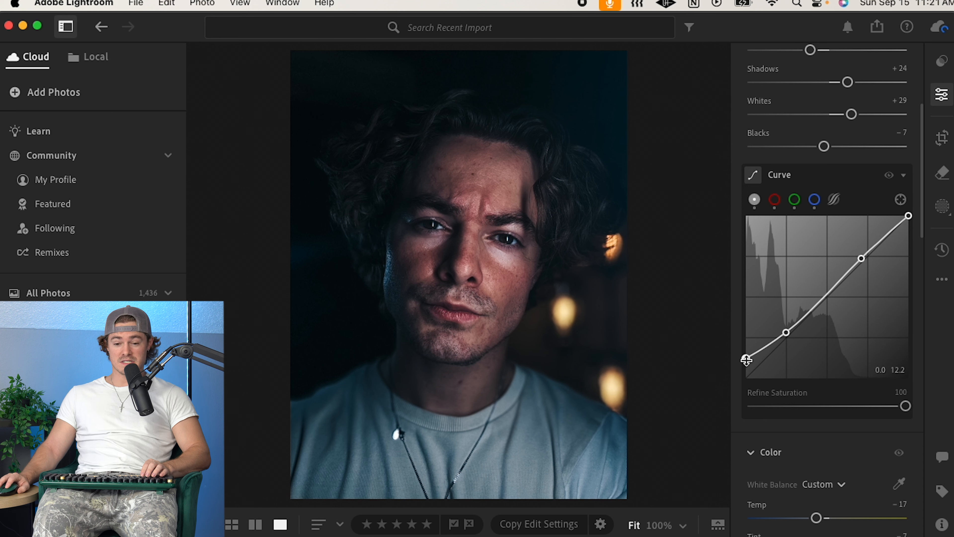
mouse_move(745, 362)
left_mouse_down()
mouse_move(741, 384)
mouse_move(733, 309)
mouse_move(744, 377)
left_mouse_up()
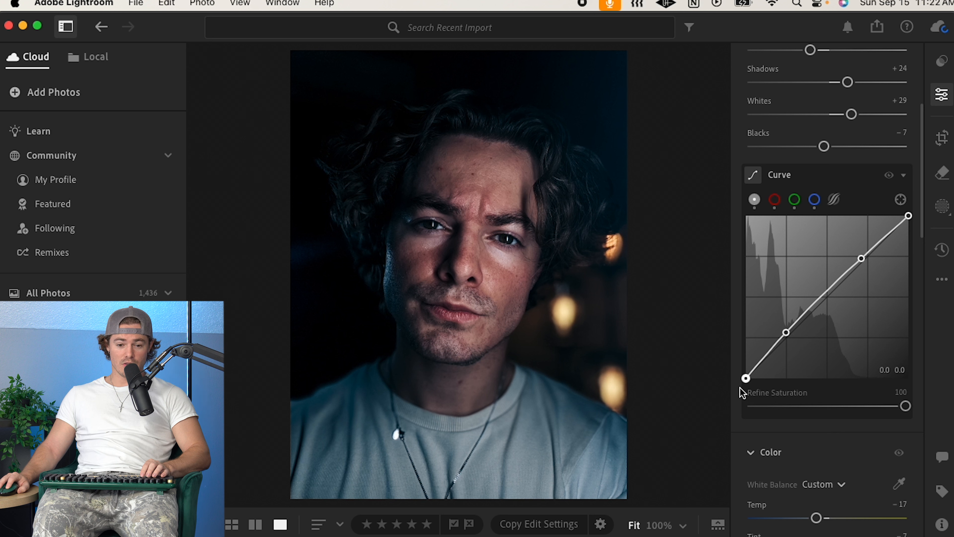
left_click_drag(738, 382, 734, 358)
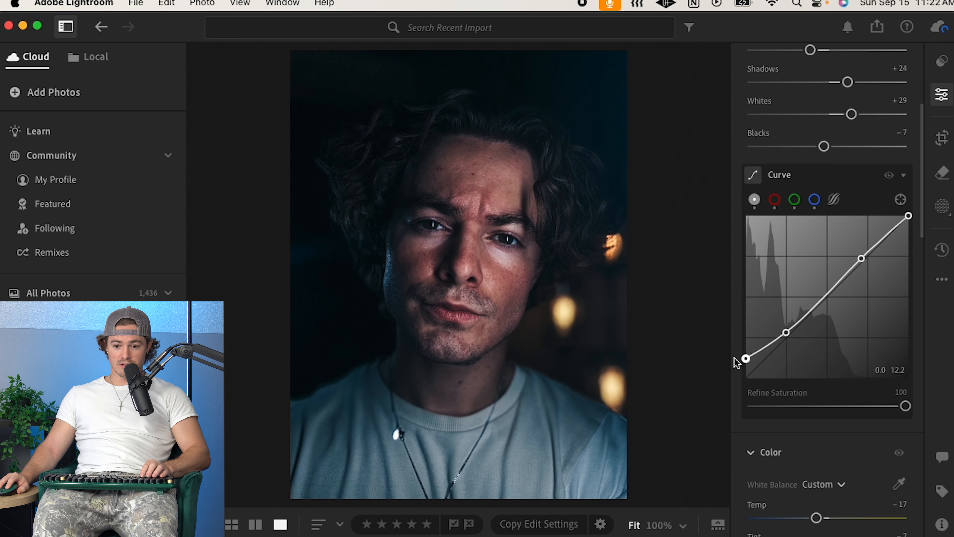
left_click_drag(734, 357, 733, 383)
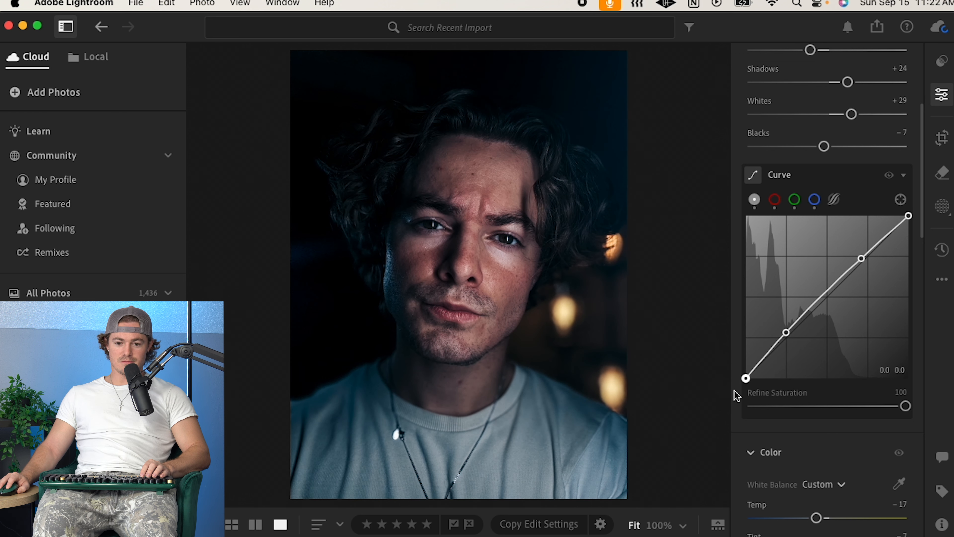
left_click_drag(734, 390, 734, 367)
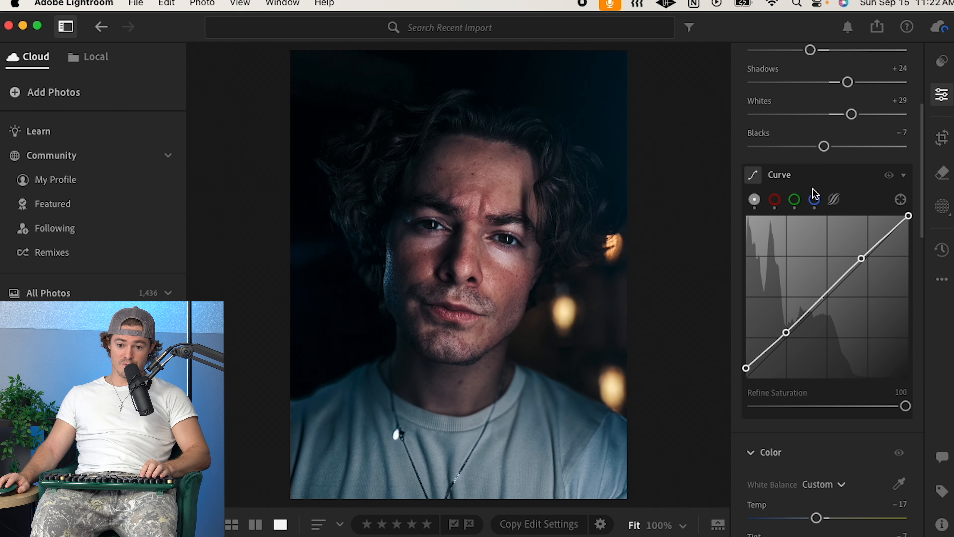
Step: Switch through the red, green and blue curve channels and nudge two red-channel control points
left_click(775, 199)
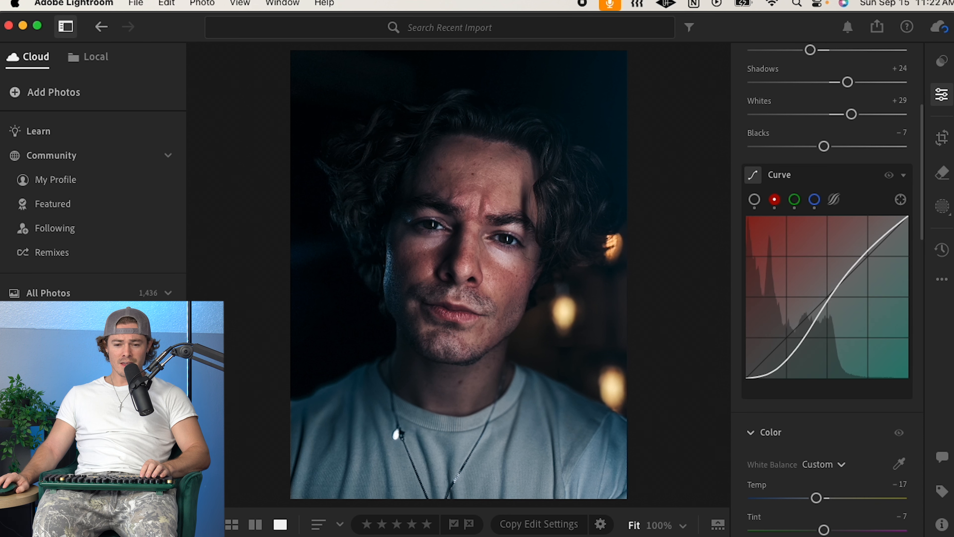
left_click(795, 200)
left_click(815, 200)
left_click(775, 200)
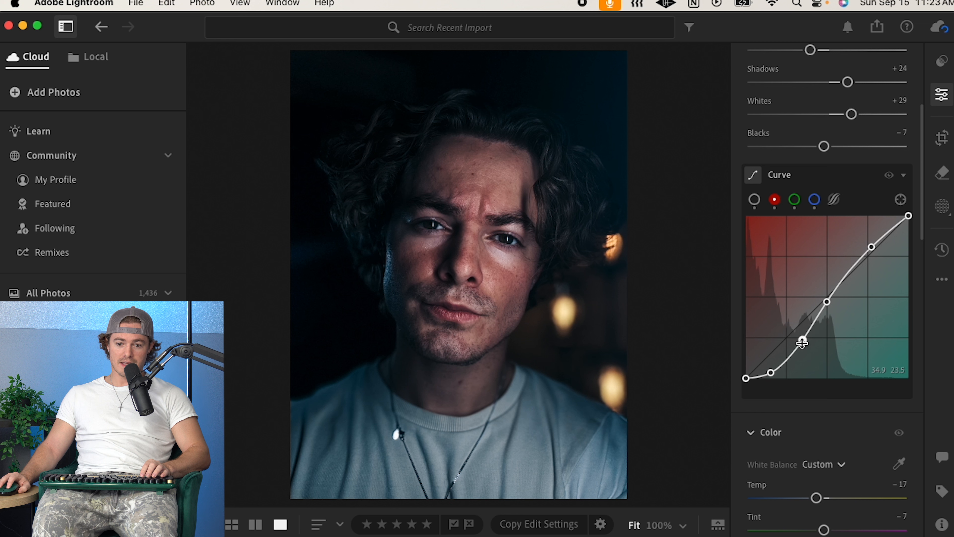
left_click_drag(804, 338, 804, 336)
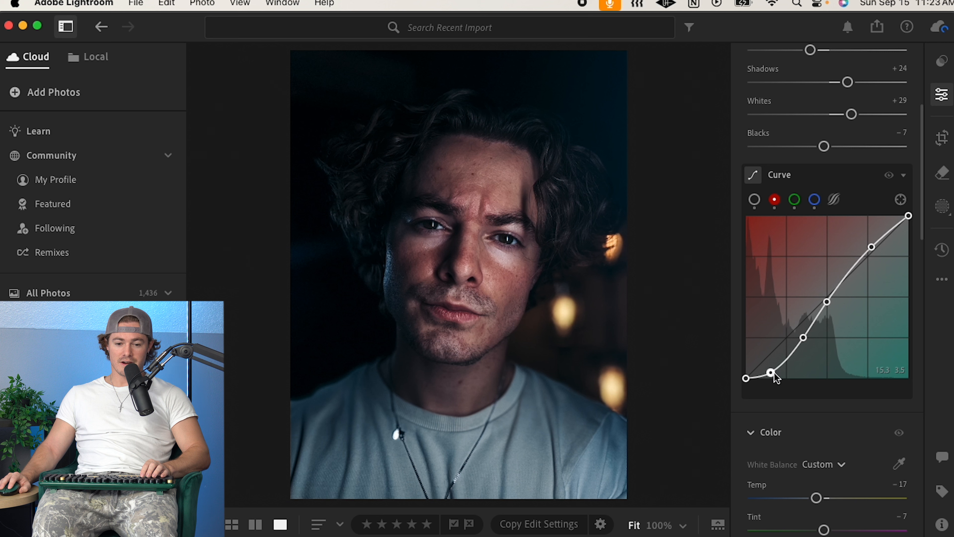
left_click_drag(774, 372, 774, 369)
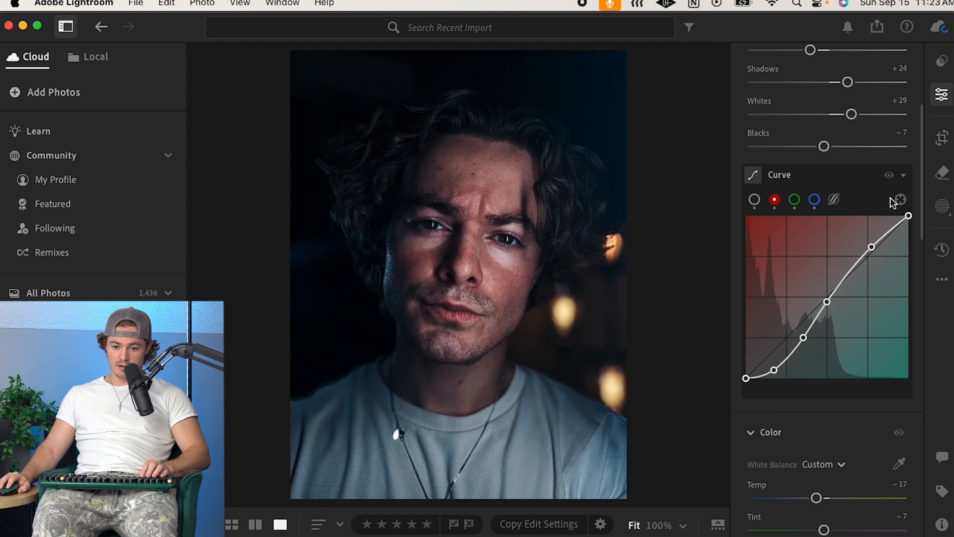
right_click(776, 201)
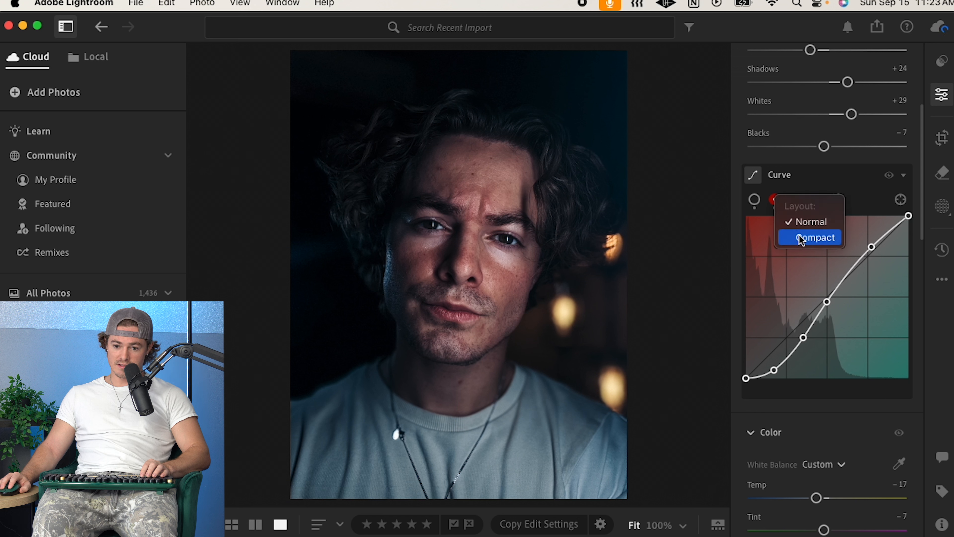
left_click(872, 178)
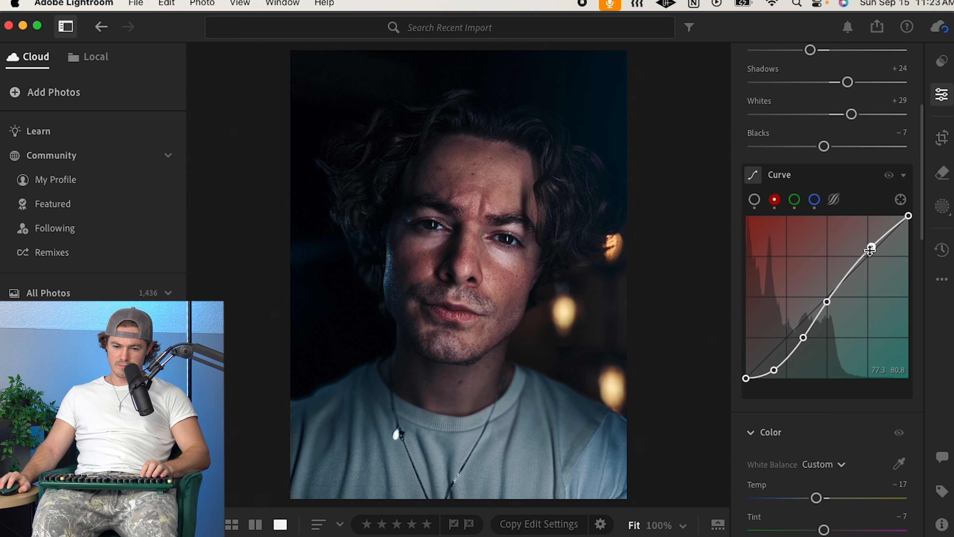
left_click_drag(871, 249, 872, 253)
key("BackSpace")
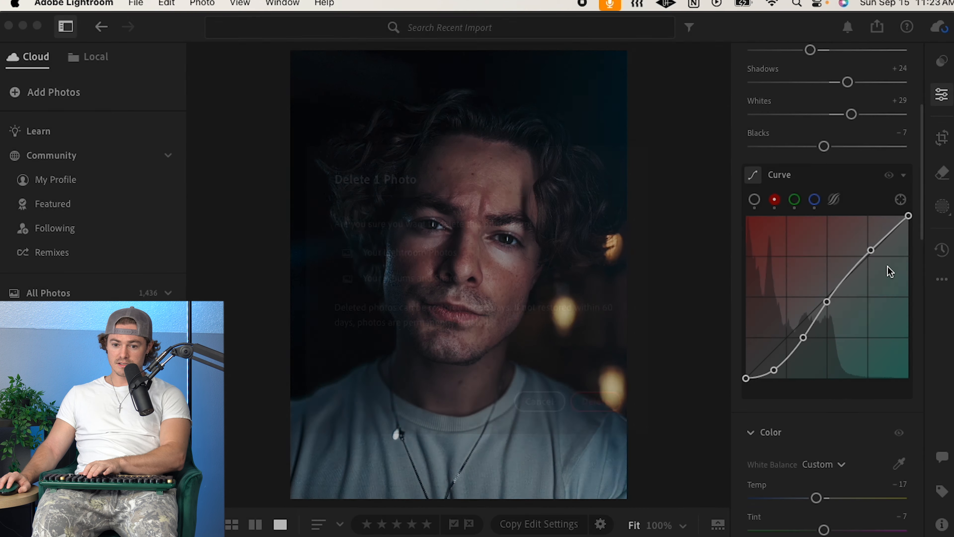
left_click(520, 410)
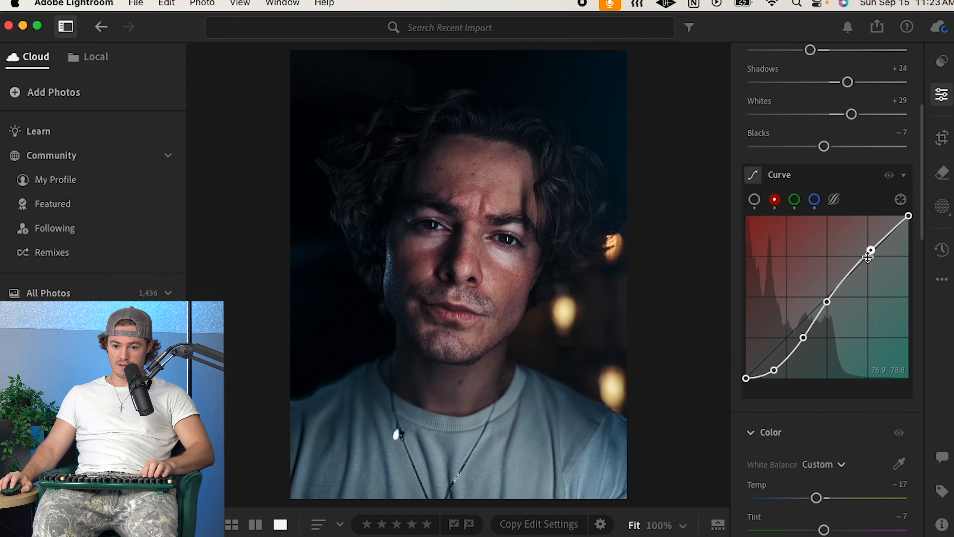
Step: Delete every control point from the red channel curve to straighten it
right_click(871, 250)
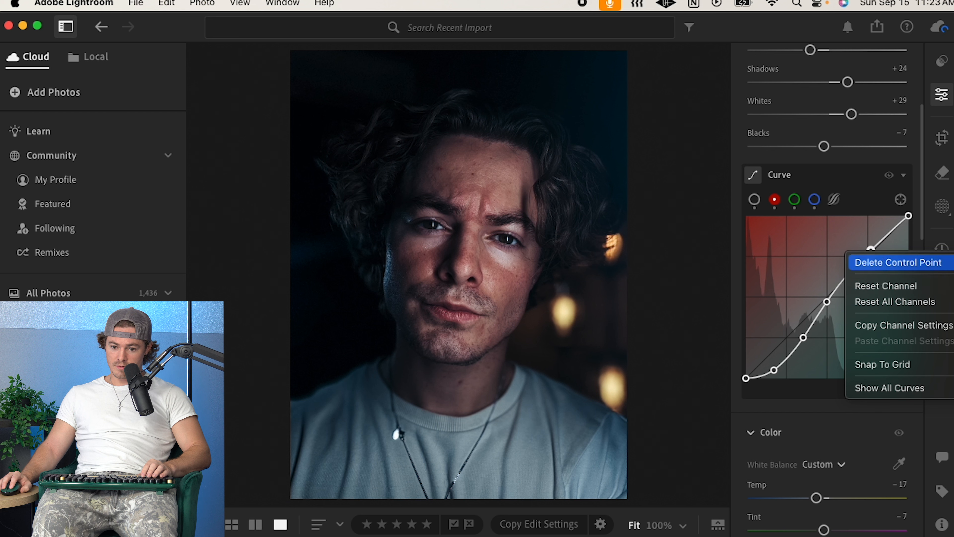
left_click(881, 263)
right_click(803, 338)
left_click(821, 343)
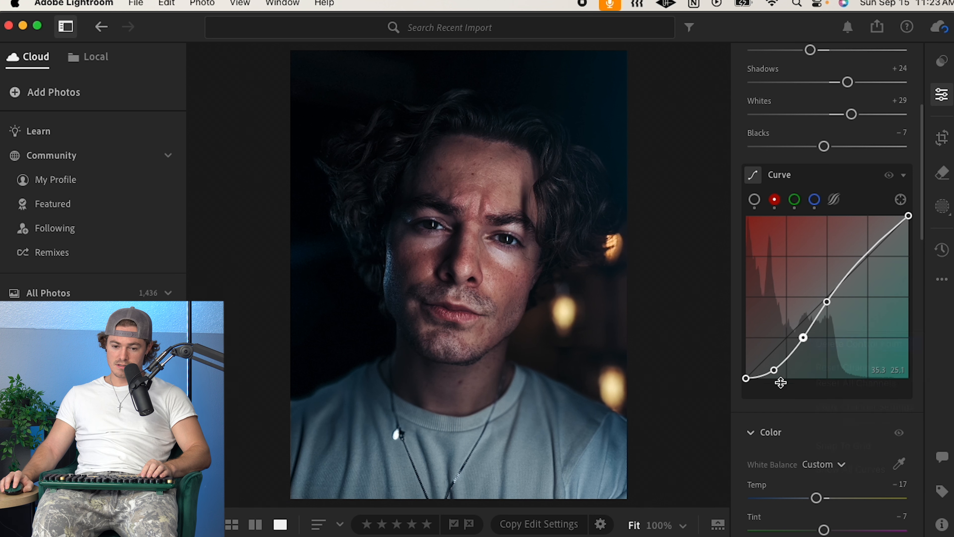
right_click(774, 370)
left_click(807, 376)
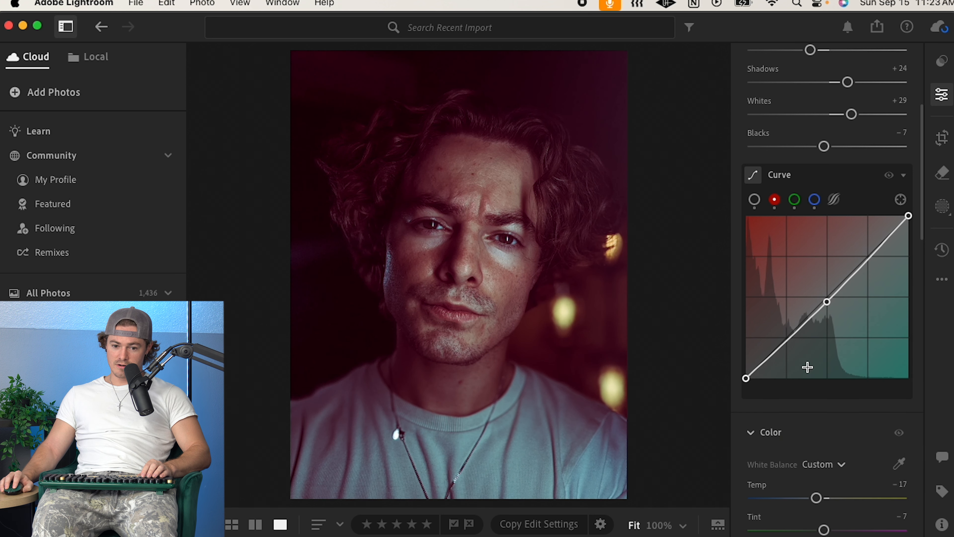
right_click(829, 305)
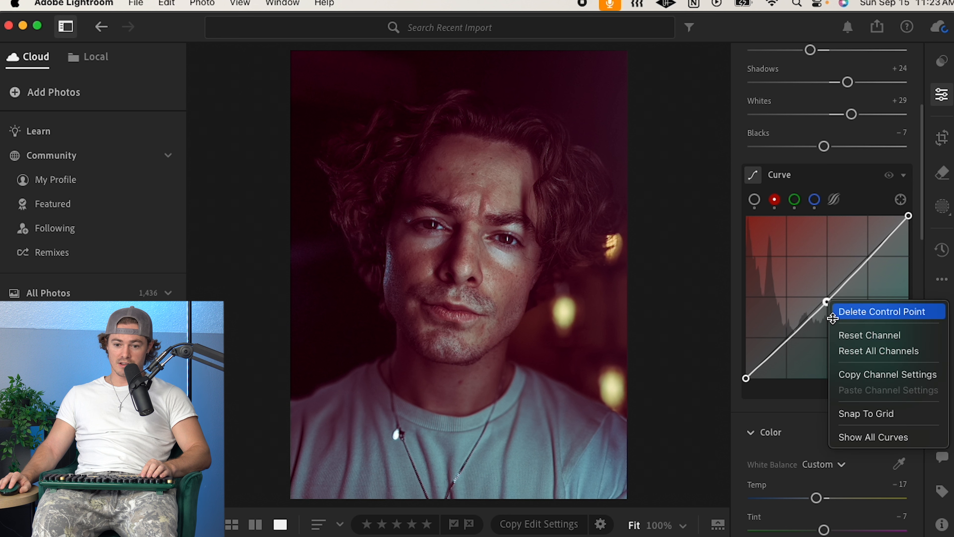
left_click(845, 311)
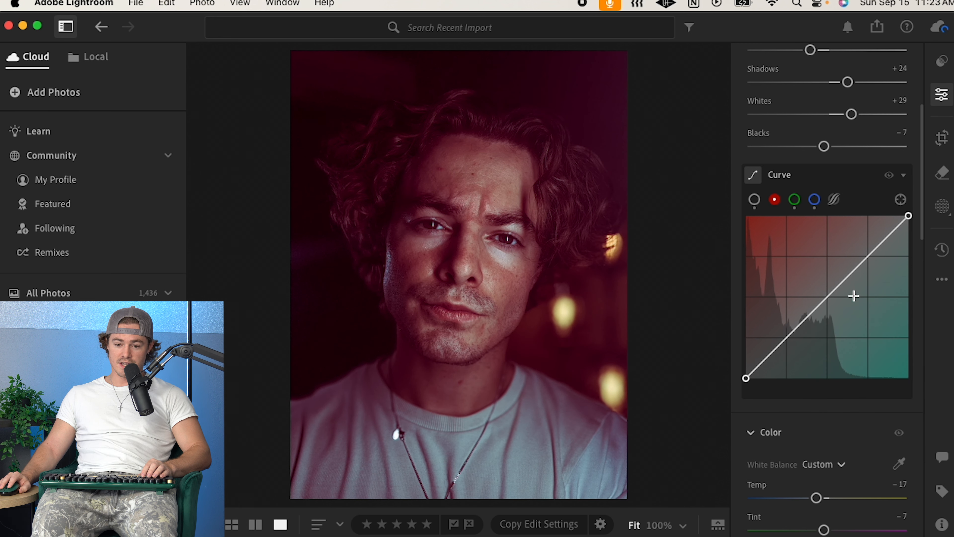
Step: Build a new S-shaped red channel curve with four control points between shadows and highlights
left_click(828, 298)
left_click(869, 257)
left_click(783, 339)
left_click_drag(782, 340, 792, 345)
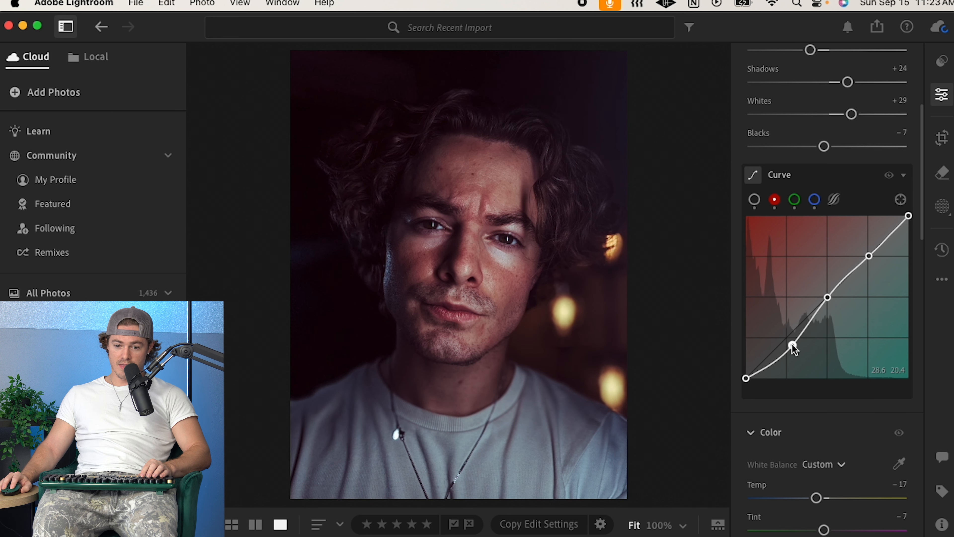
left_click_drag(870, 256, 862, 251)
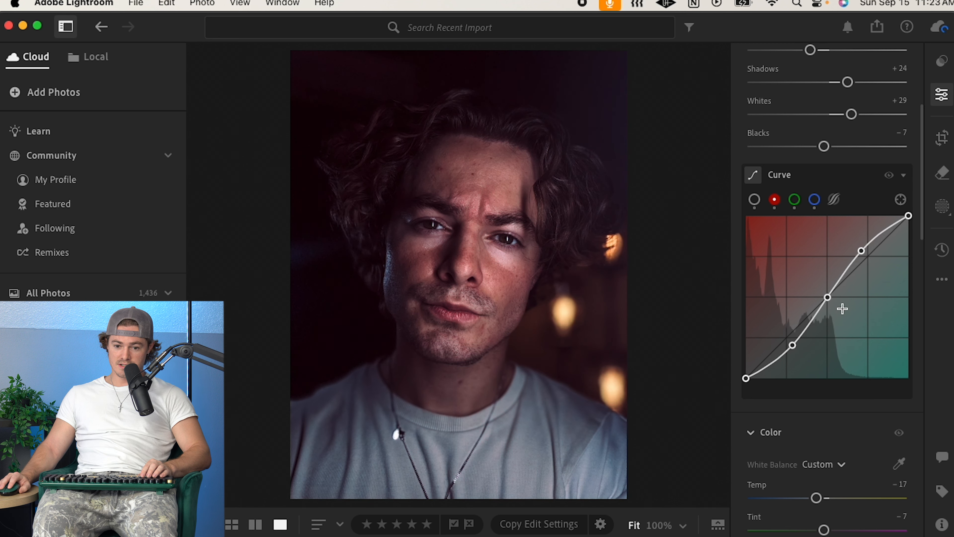
left_click_drag(828, 298, 829, 302)
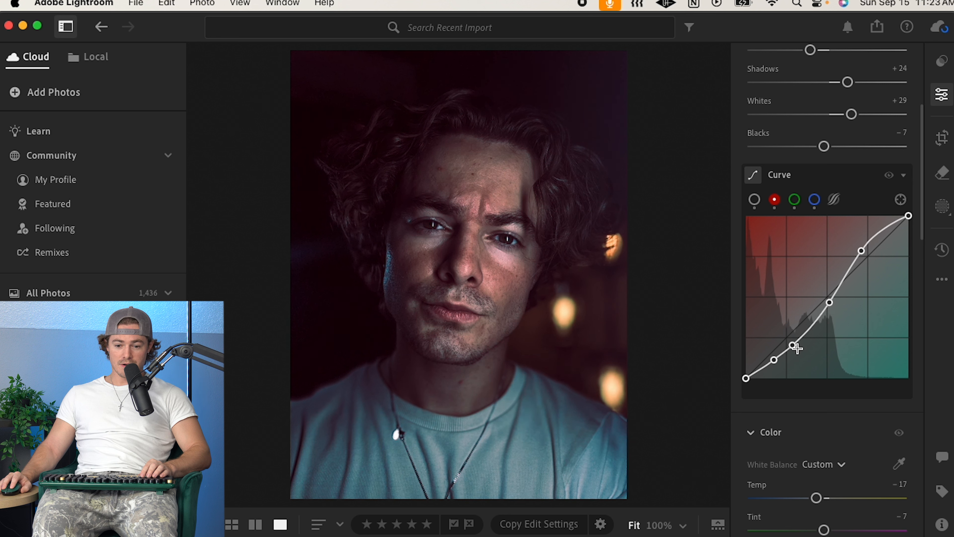
left_click_drag(797, 351, 776, 365)
left_click_drag(812, 329, 810, 330)
Step: Compare the green and blue channel curves and fine-tune the red curve's lower, middle and upper points
left_click(800, 204)
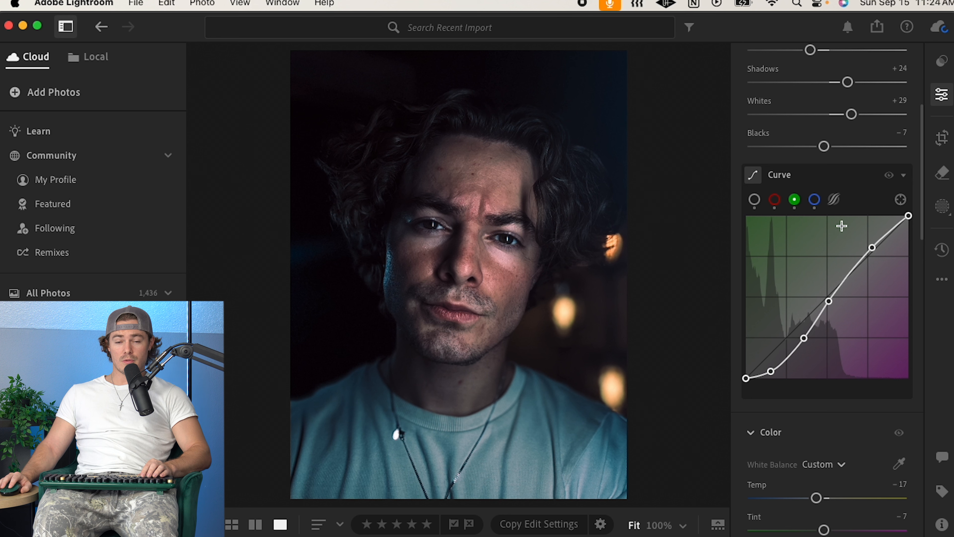
left_click(814, 200)
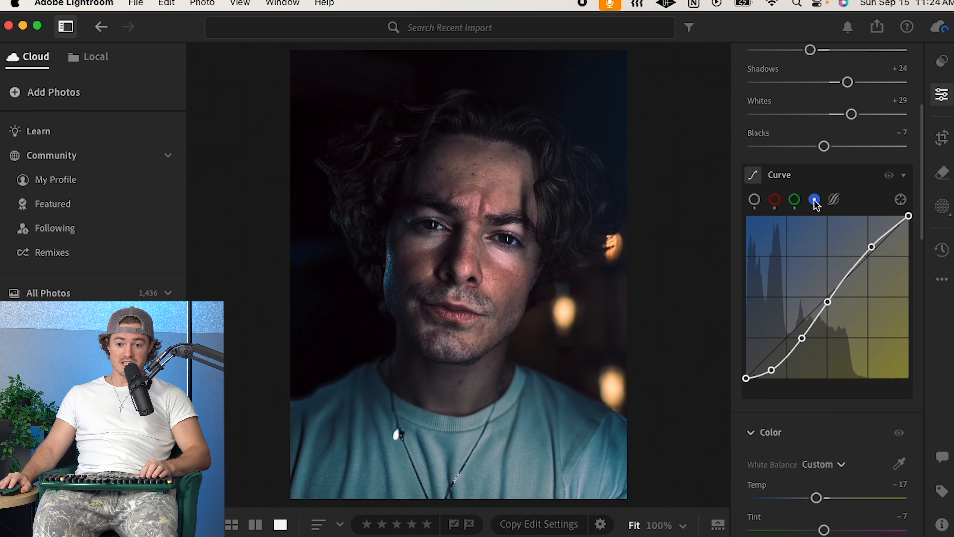
left_click(795, 200)
left_click(775, 200)
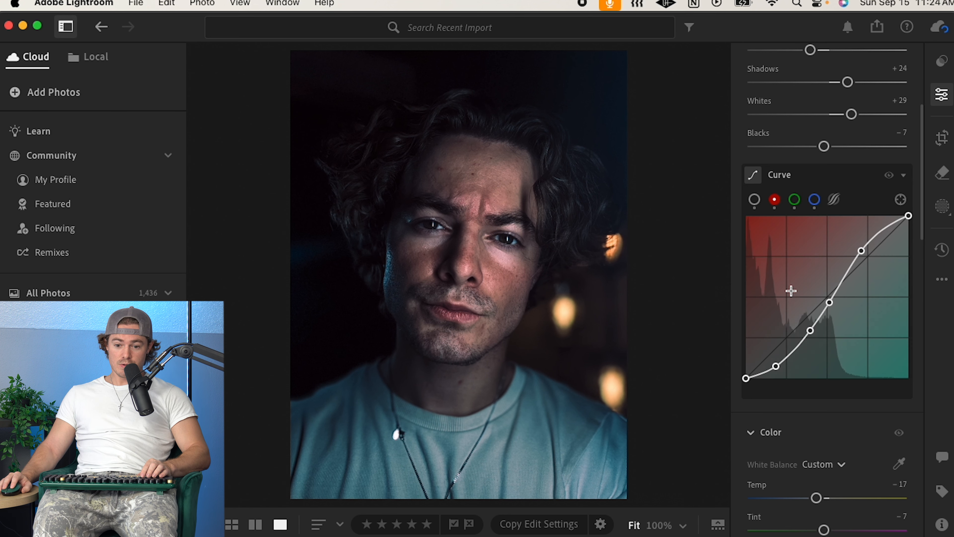
left_click_drag(813, 333, 812, 337)
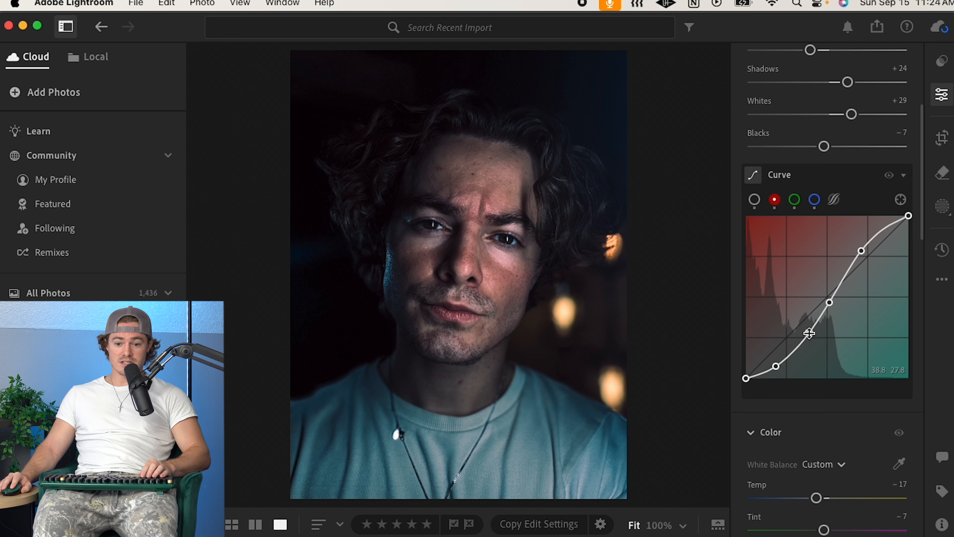
left_click_drag(831, 302, 828, 302)
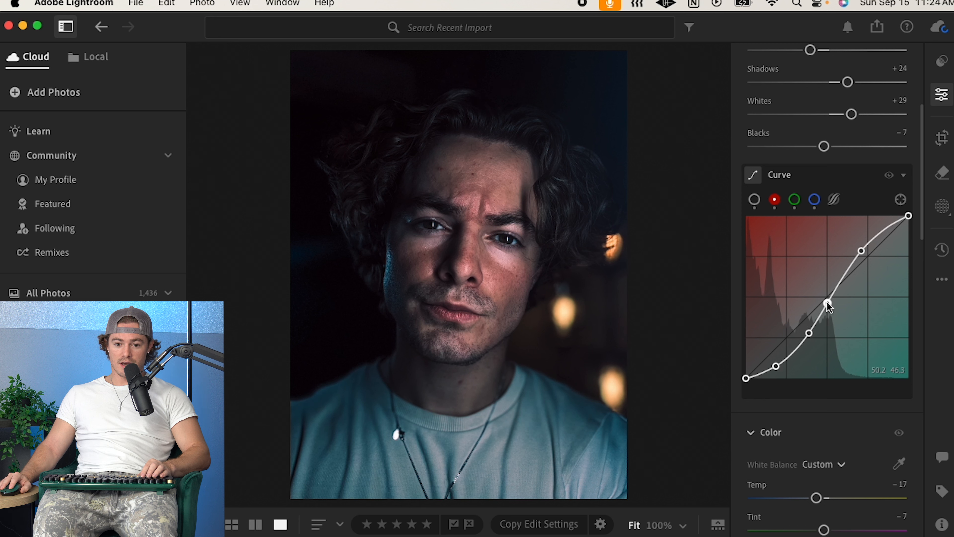
left_click_drag(828, 301, 827, 301)
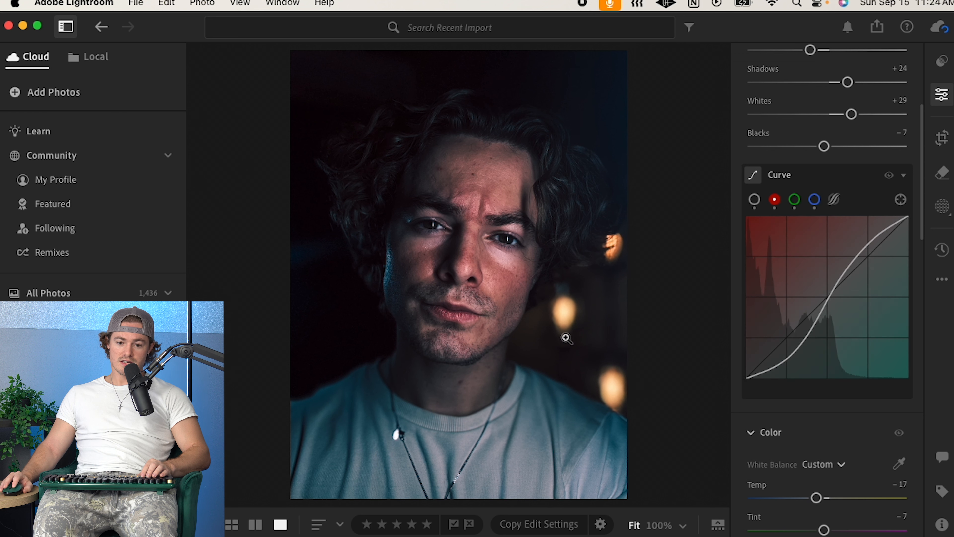
left_click_drag(861, 254, 861, 251)
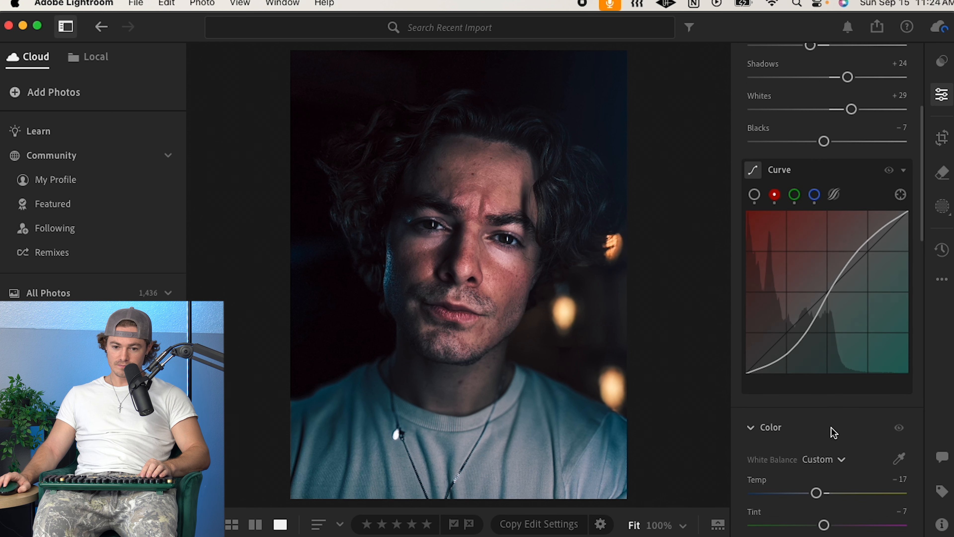
Step: Review the Color panel's white balance, Temp, Tint and Color Mixer settings
scroll(830, 427, "down", 3)
scroll(811, 311, "up", 4)
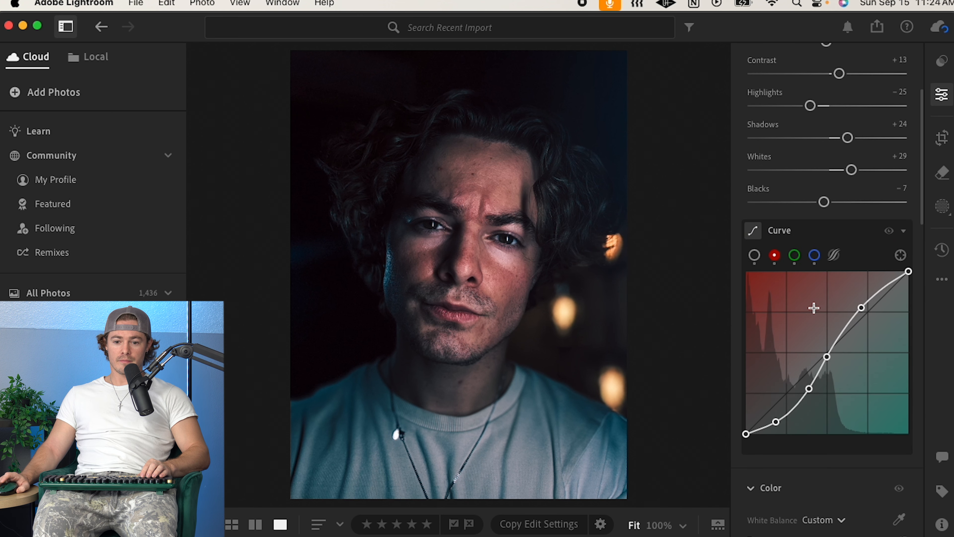
scroll(816, 455, "down", 7)
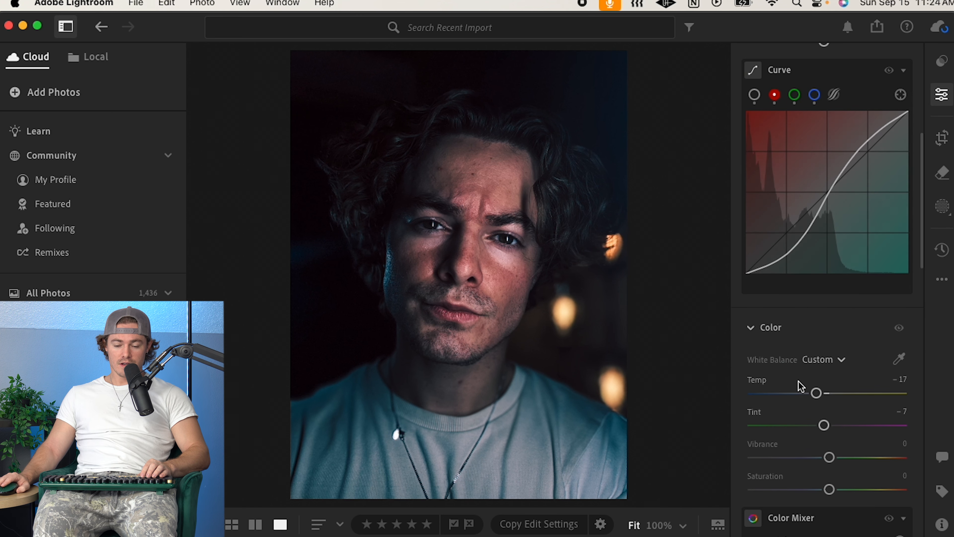
scroll(764, 241, "down", 1)
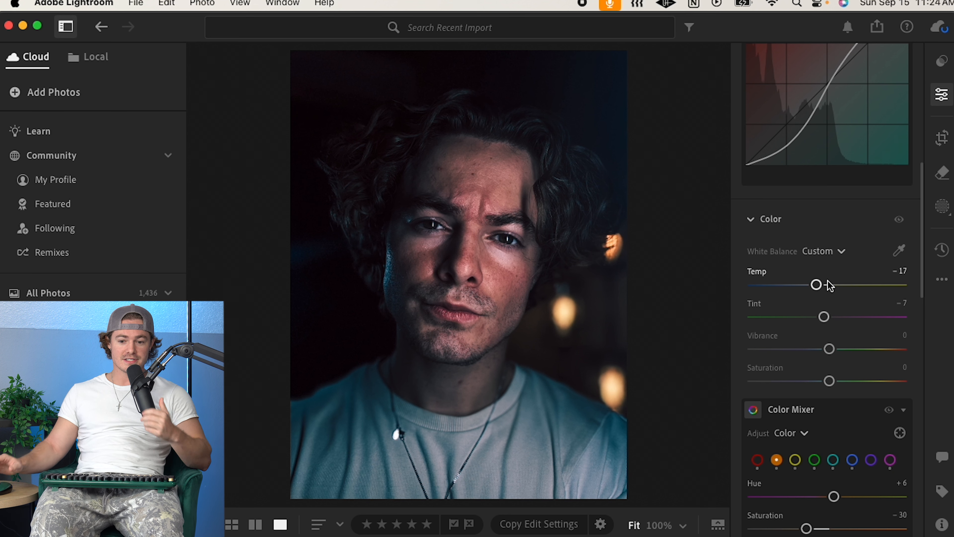
scroll(827, 282, "down", 1)
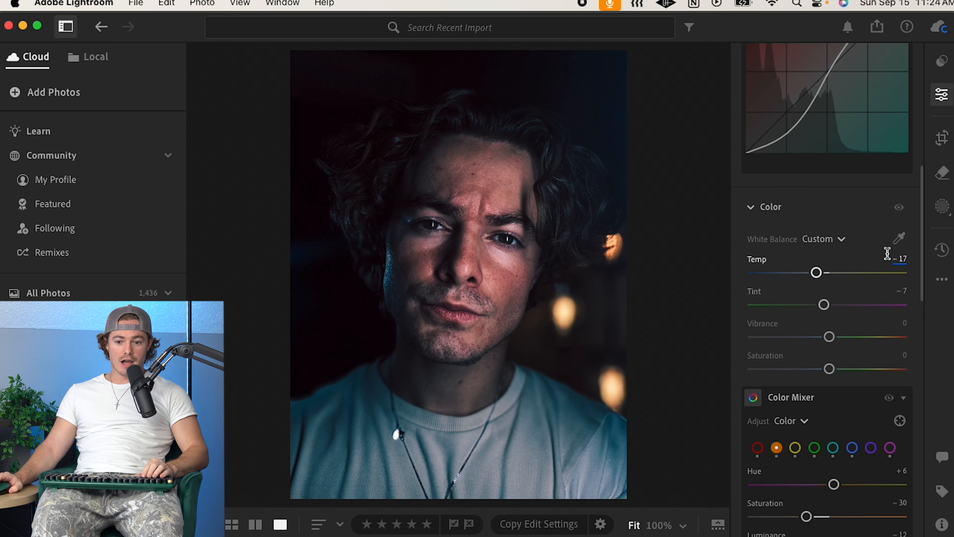
scroll(826, 297, "down", 1)
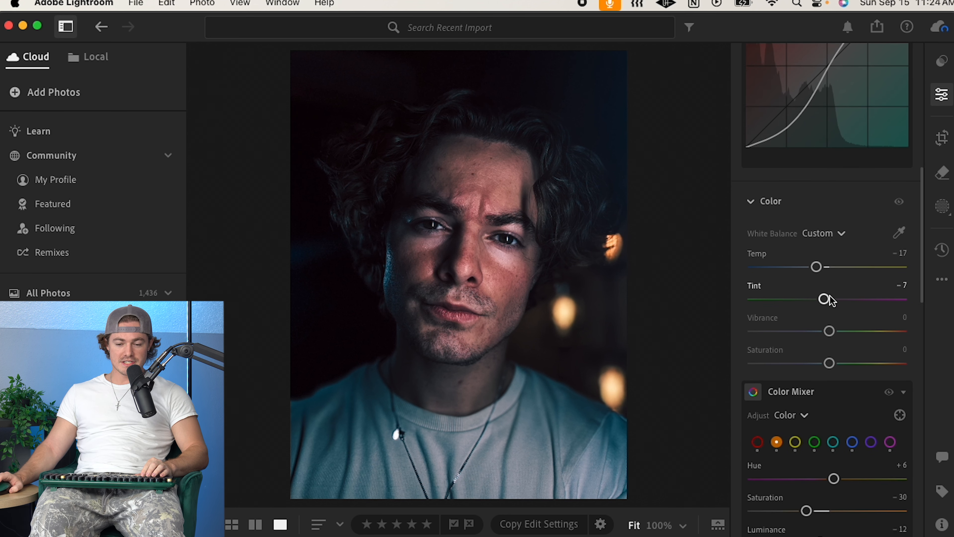
scroll(837, 293, "down", 1)
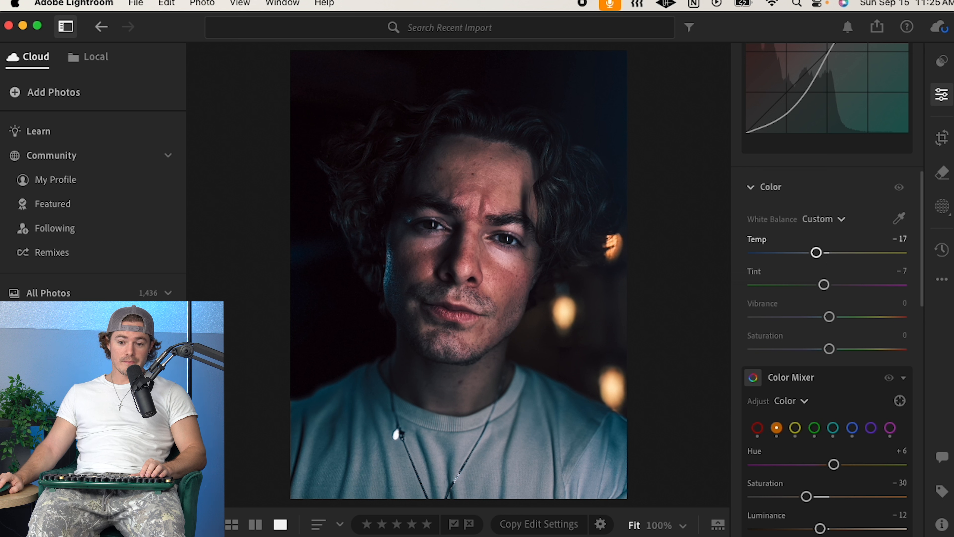
Step: Set the white balance Temp to -14, trying a lower Tint and undoing that change
left_click_drag(818, 255, 820, 251)
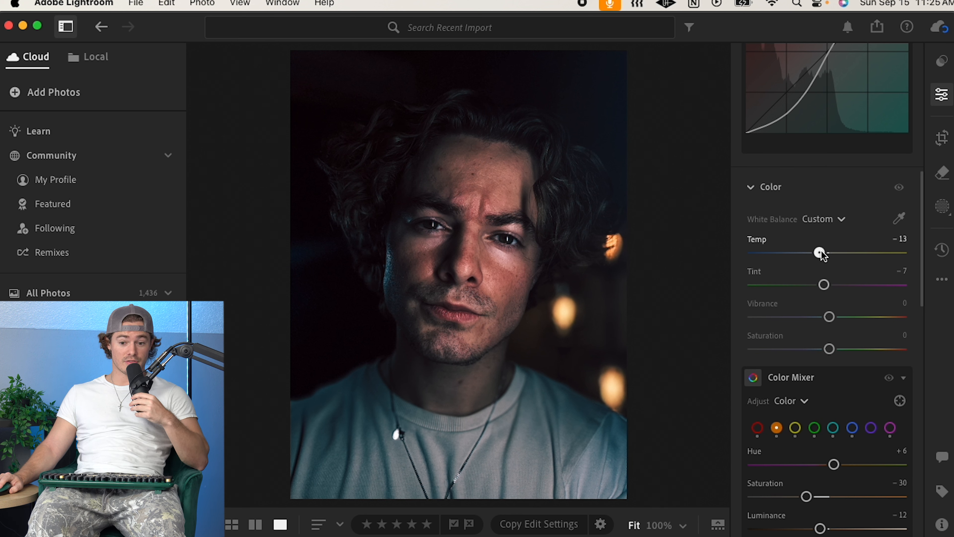
mouse_move(819, 254)
left_mouse_down()
mouse_move(809, 253)
mouse_move(818, 252)
left_mouse_up()
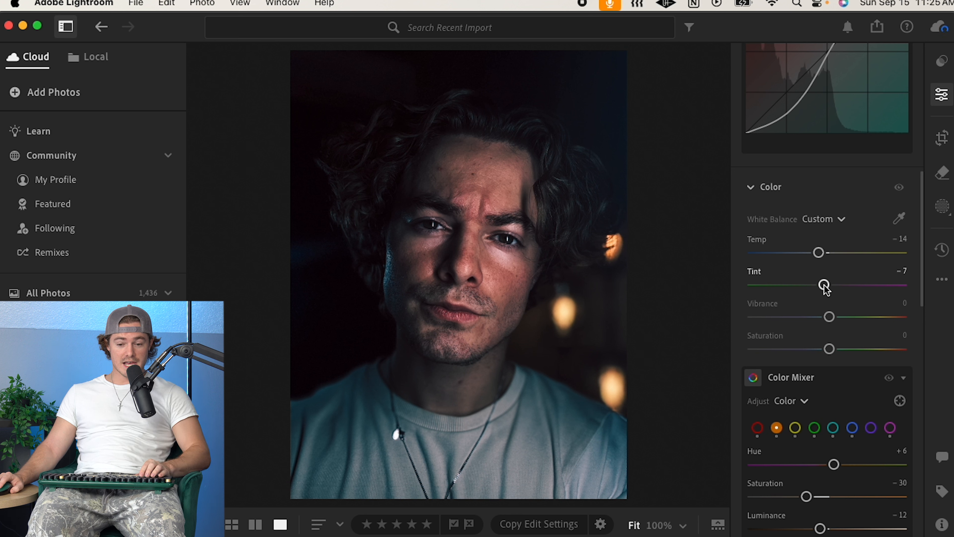
left_click_drag(817, 293, 824, 287)
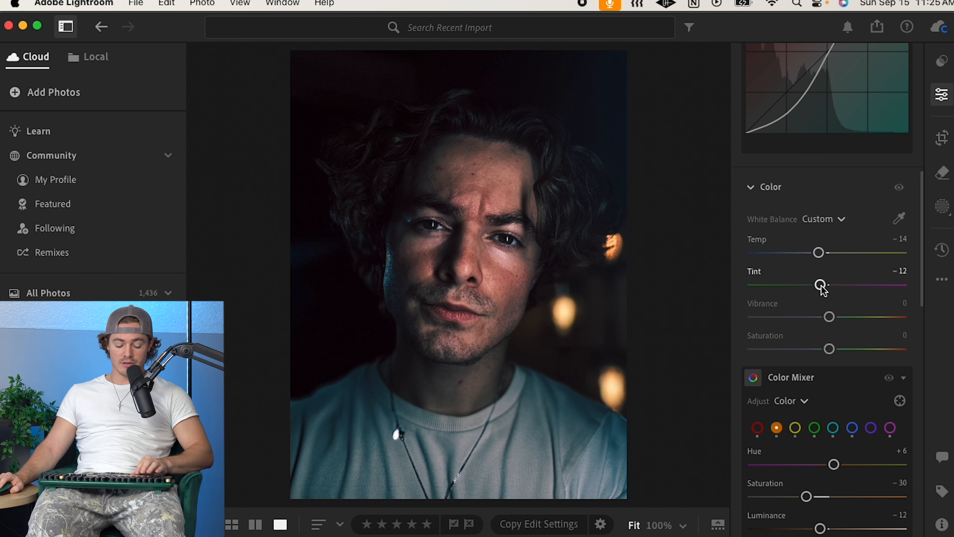
key("super+z")
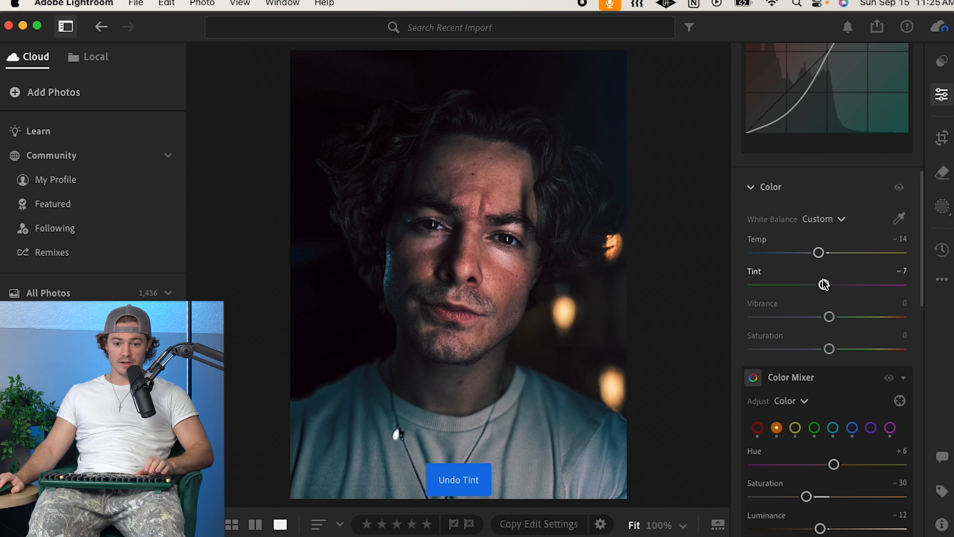
Step: Set the overall Vibrance to +2 and Saturation to +7
scroll(817, 331, "down", 2)
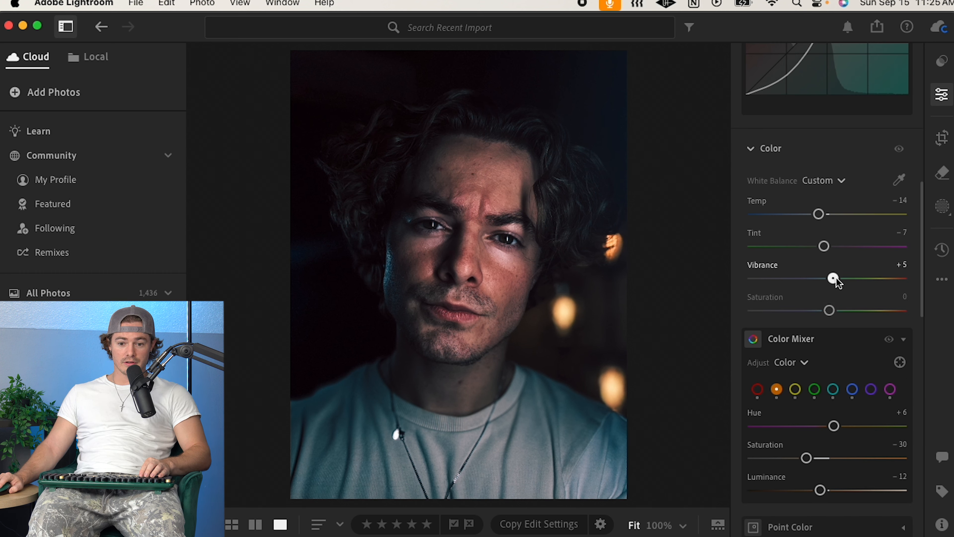
left_click_drag(832, 278, 830, 279)
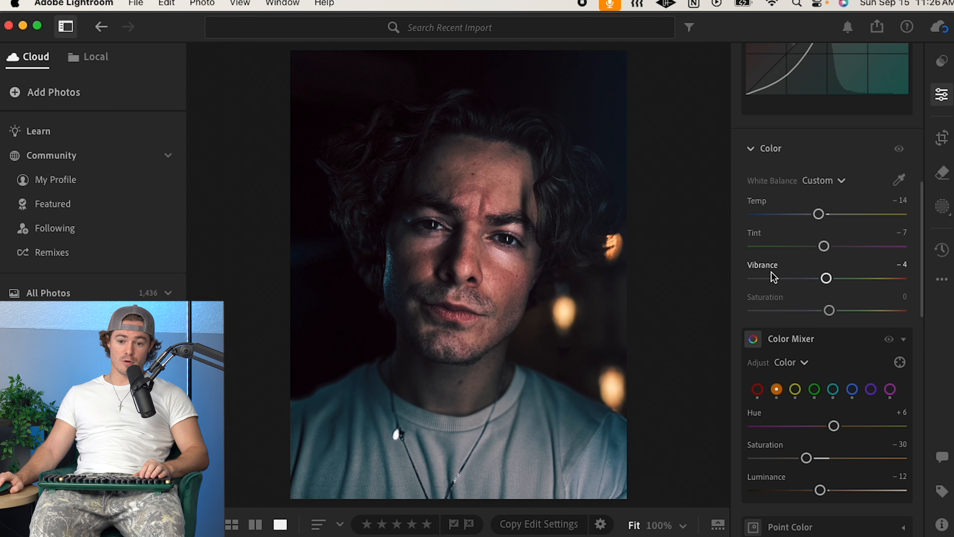
left_click_drag(828, 314, 835, 315)
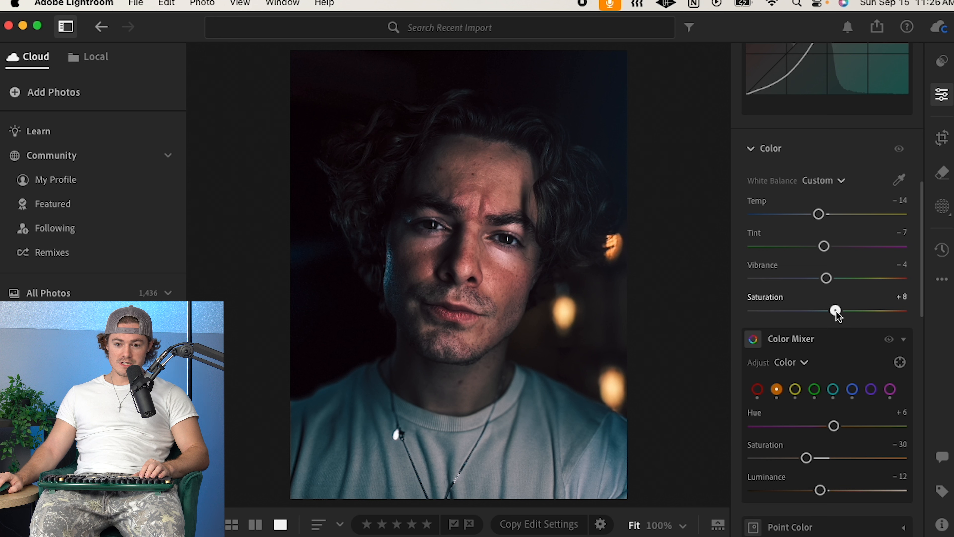
left_click_drag(827, 279, 833, 283)
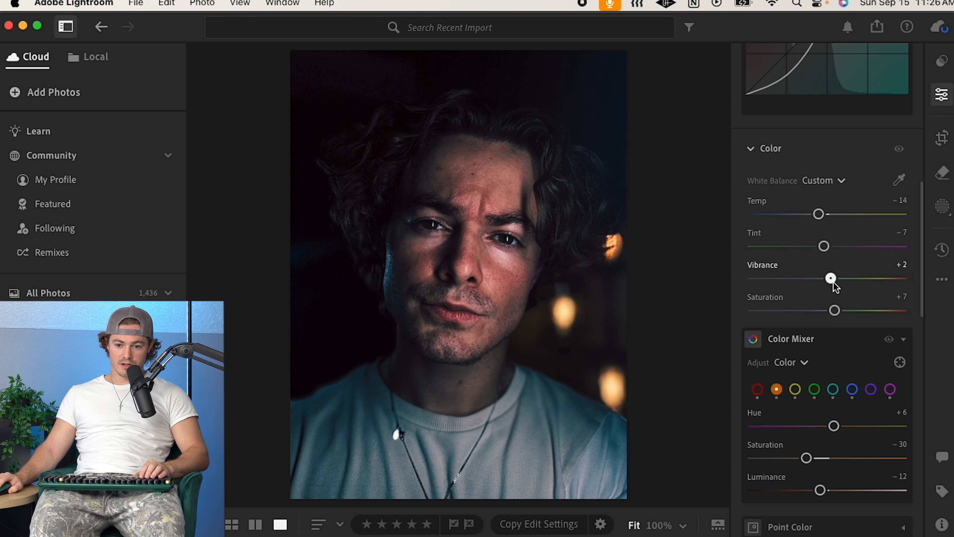
Step: In the Color Mixer, set the red color's Hue to +7, Saturation to -10 and Luminance to -32
scroll(830, 352, "down", 5)
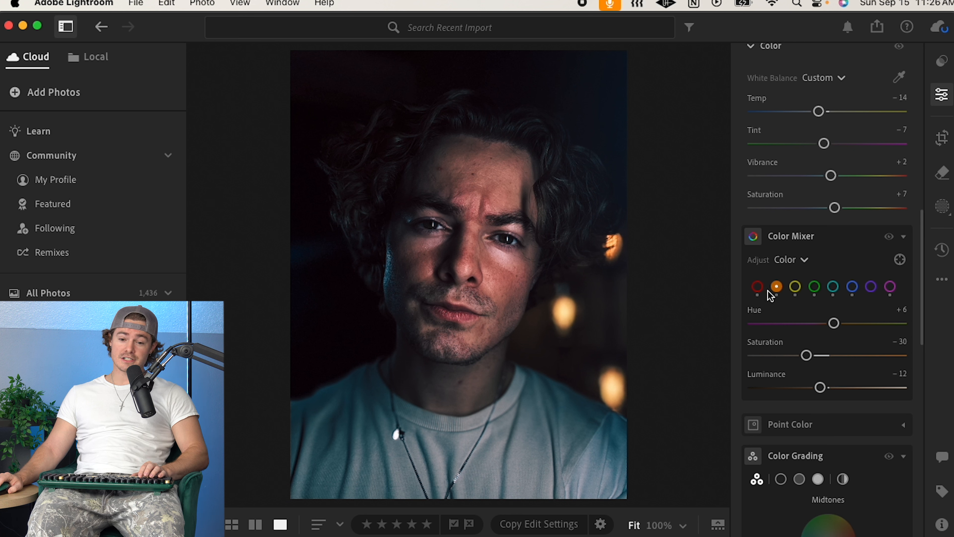
left_click(757, 287)
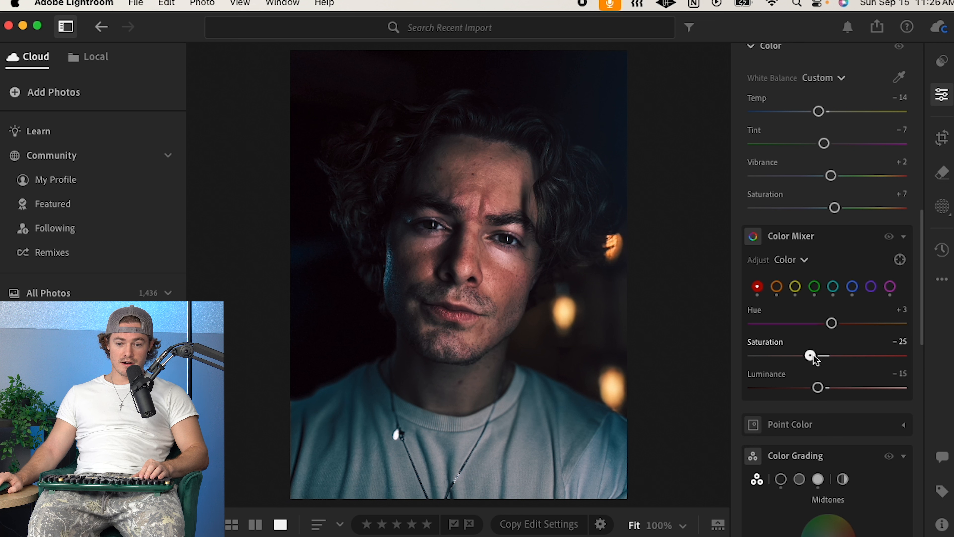
left_click_drag(822, 355, 805, 386)
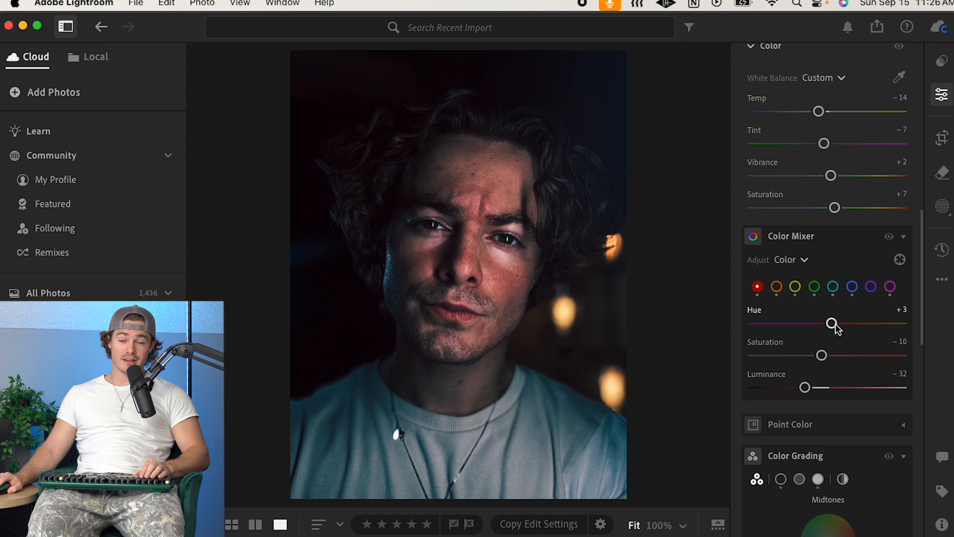
mouse_move(836, 325)
left_mouse_down()
mouse_move(890, 328)
mouse_move(825, 330)
mouse_move(837, 329)
left_mouse_up()
left_click_drag(838, 329, 836, 329)
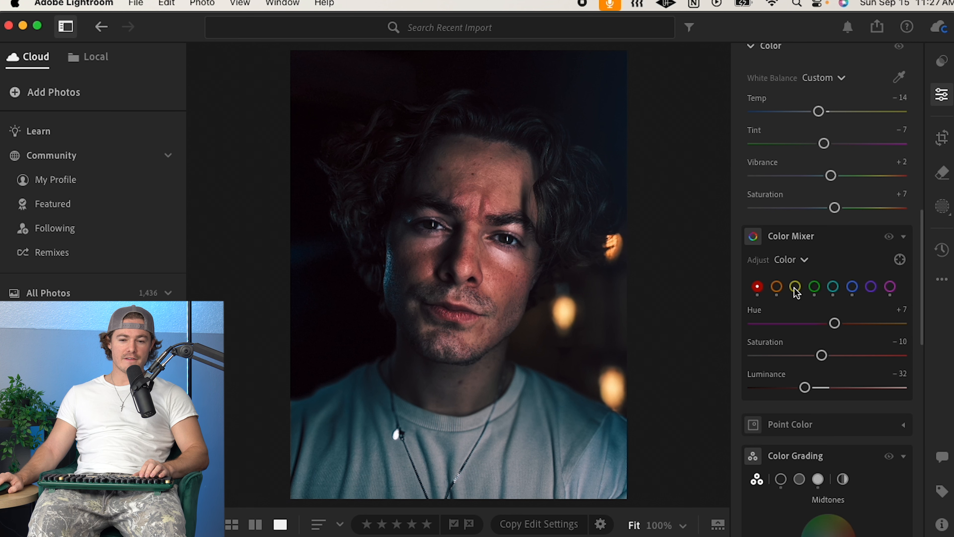
Step: Set the orange color's Hue to +2, Saturation to -7 and Luminance to -21 in the Color Mixer
left_click(777, 289)
scroll(828, 349, "down", 1)
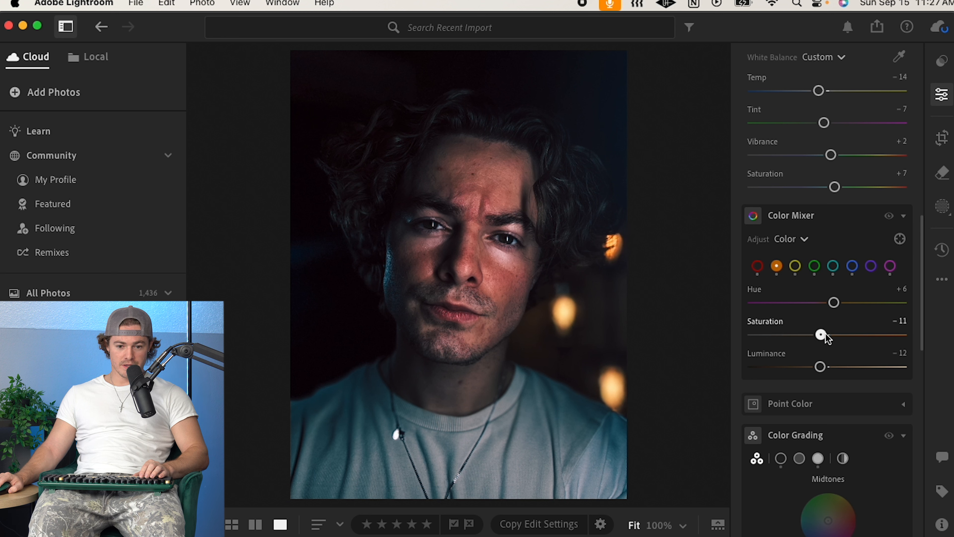
left_click_drag(818, 336, 824, 335)
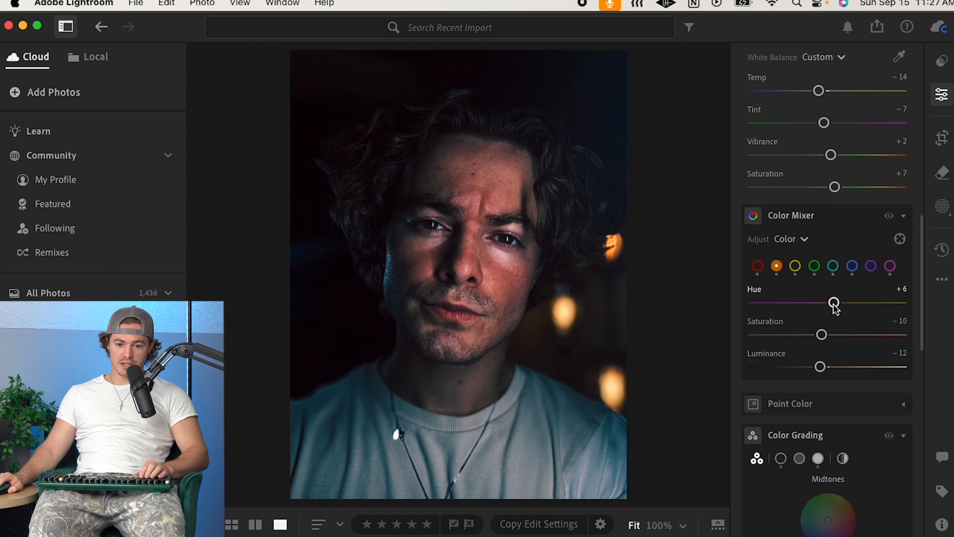
left_click_drag(823, 302, 839, 303)
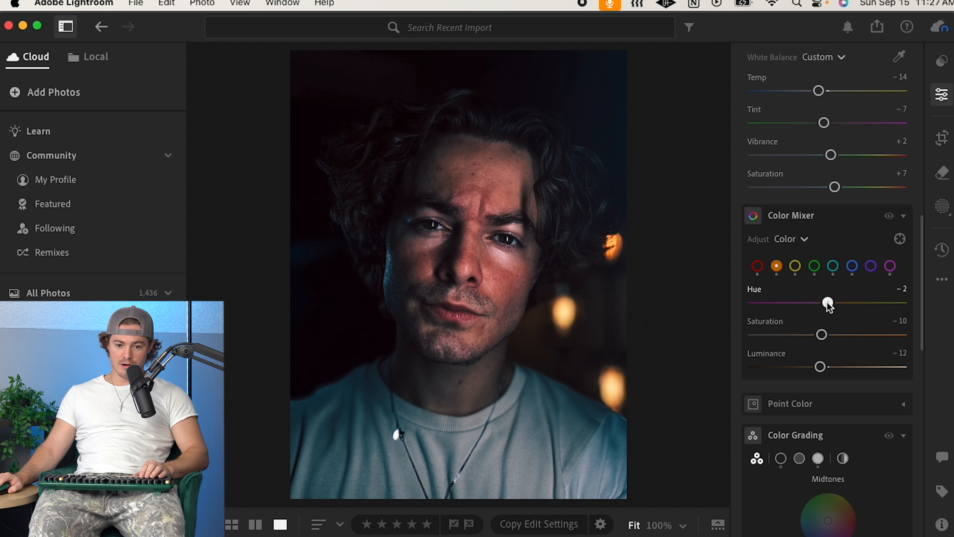
left_click_drag(833, 334, 824, 334)
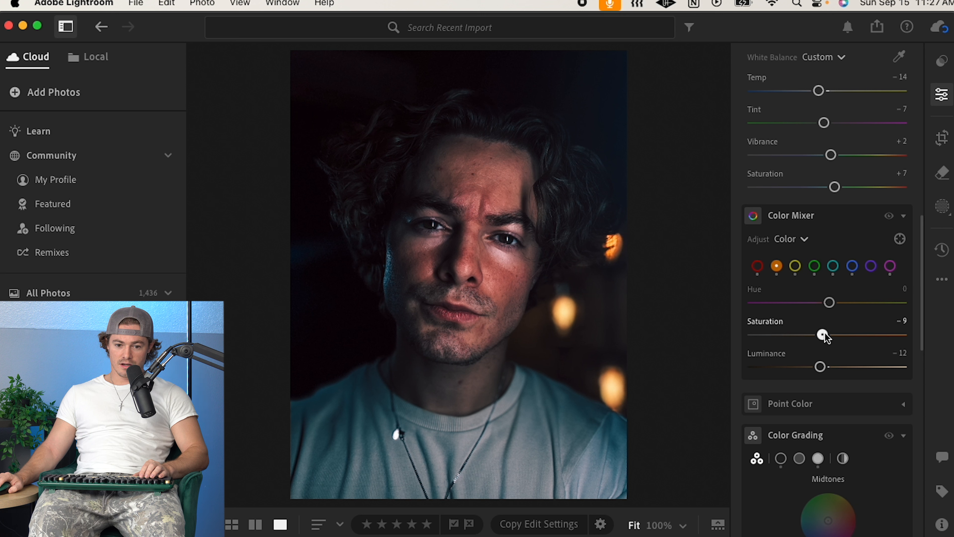
mouse_move(821, 366)
left_mouse_down()
mouse_move(833, 367)
mouse_move(815, 367)
left_mouse_up()
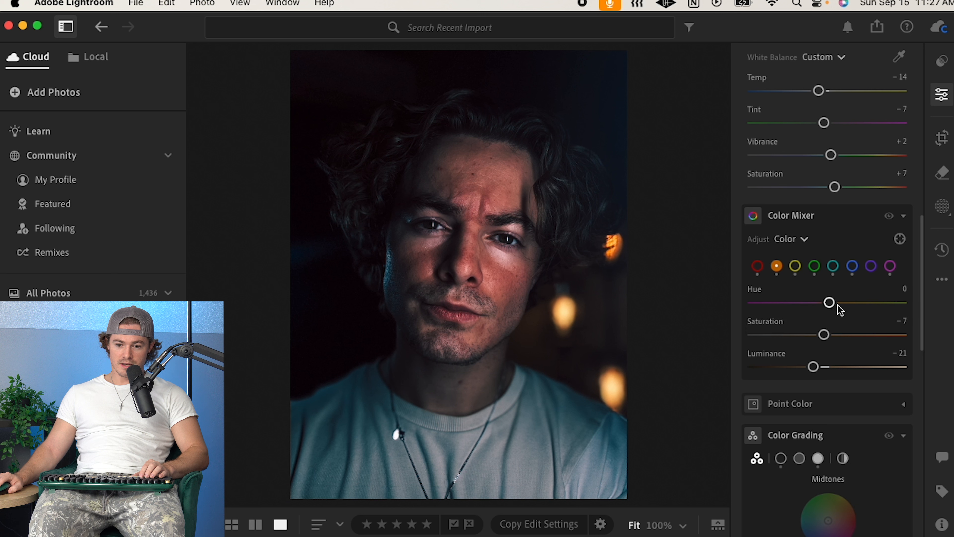
mouse_move(842, 305)
left_mouse_down()
mouse_move(868, 308)
mouse_move(841, 312)
left_mouse_up()
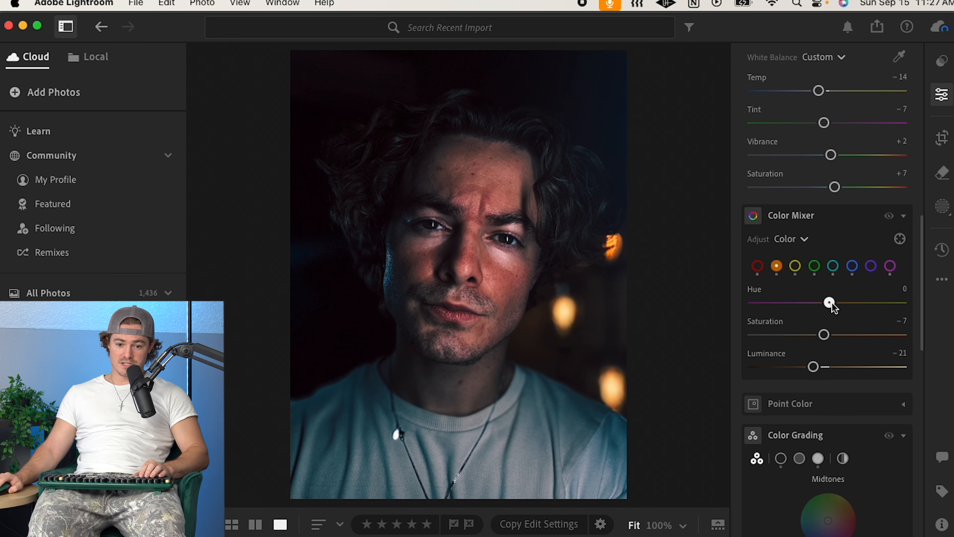
scroll(834, 306, "down", 3)
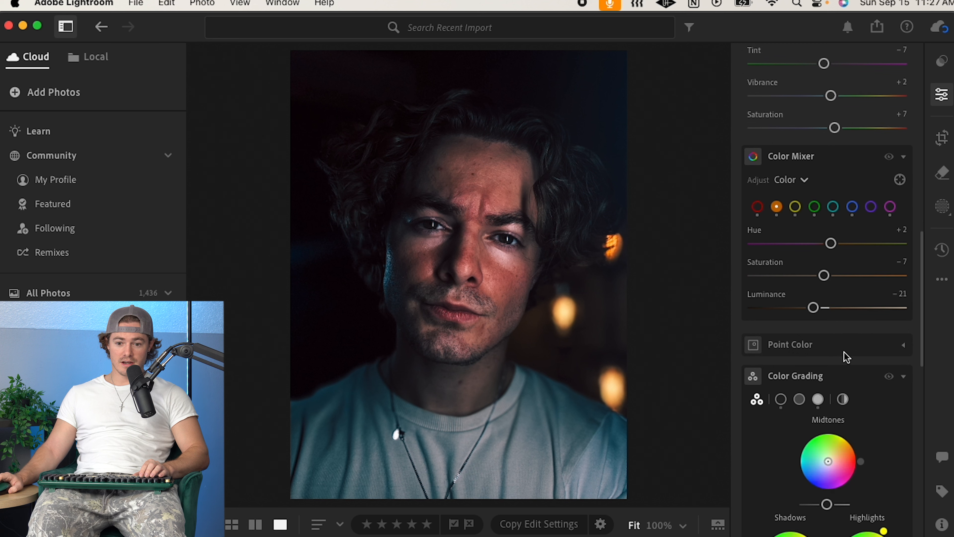
Step: Set the yellow color's Saturation to +25 and Luminance to -34
left_click(796, 214)
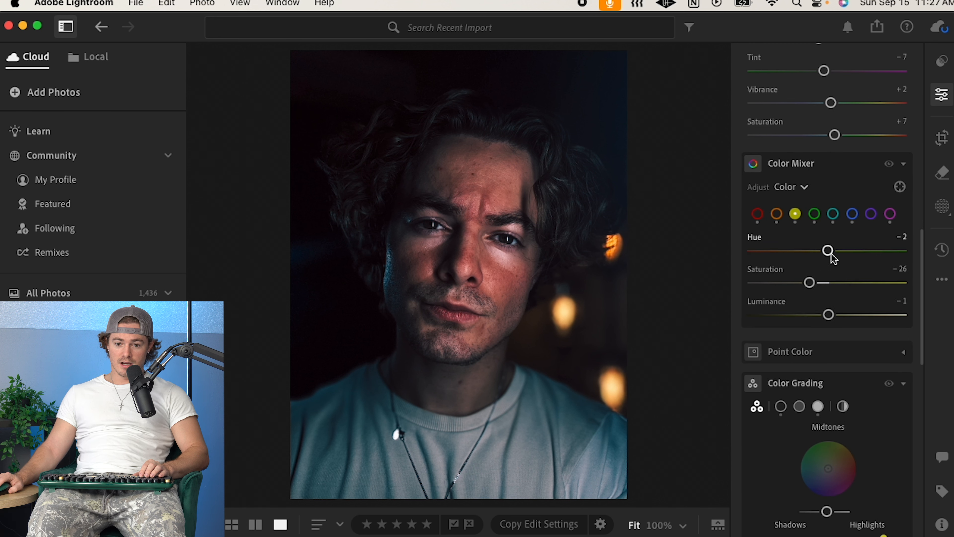
mouse_move(841, 284)
left_mouse_down()
mouse_move(864, 285)
mouse_move(775, 285)
mouse_move(914, 323)
mouse_move(817, 329)
mouse_move(864, 317)
mouse_move(816, 306)
mouse_move(802, 291)
mouse_move(868, 286)
mouse_move(803, 290)
mouse_move(882, 294)
mouse_move(844, 296)
left_mouse_up()
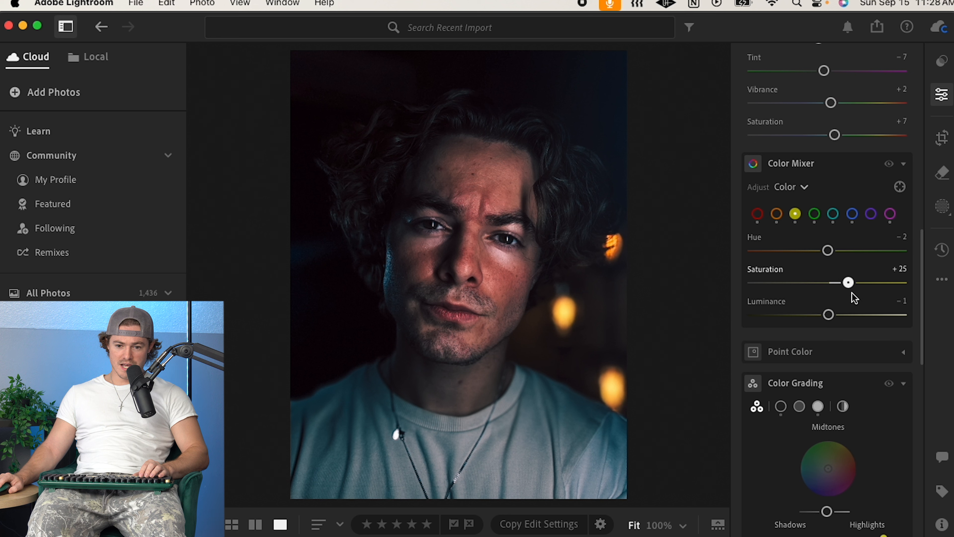
left_click_drag(829, 315, 806, 322)
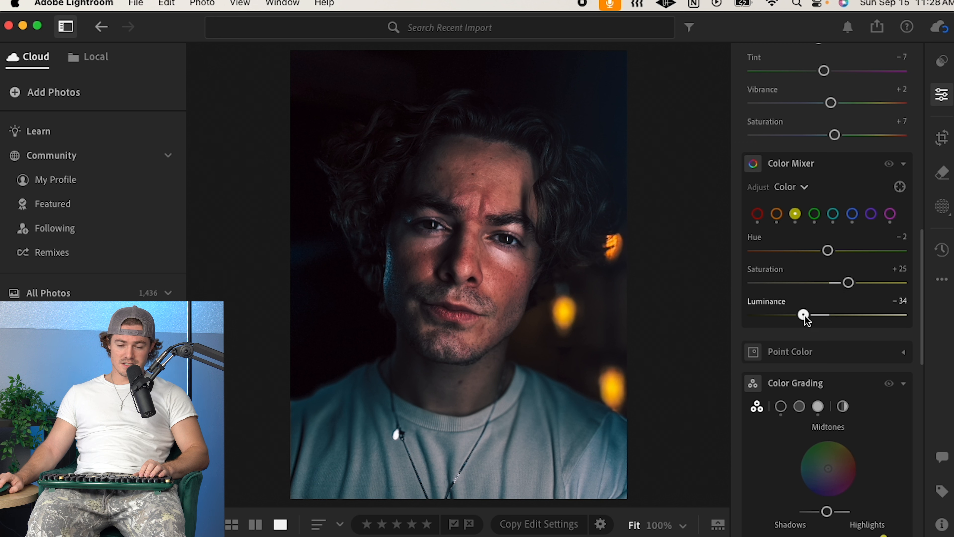
Step: Reduce the green color's saturation, and set aqua's Hue to +57, Saturation to +28 and Luminance to +17
left_click(815, 214)
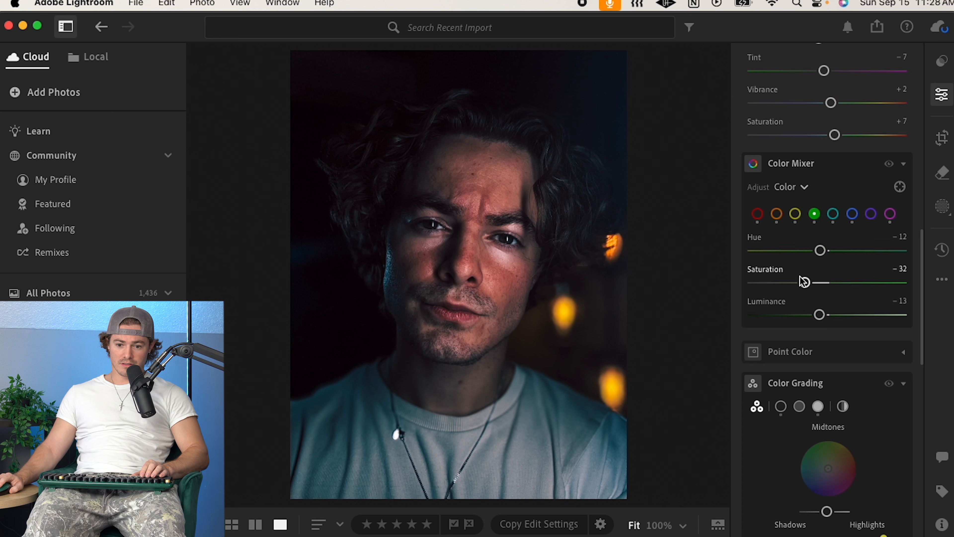
left_click_drag(805, 280, 769, 283)
left_click(834, 220)
left_click_drag(919, 293, 790, 300)
left_click_drag(887, 317, 852, 298)
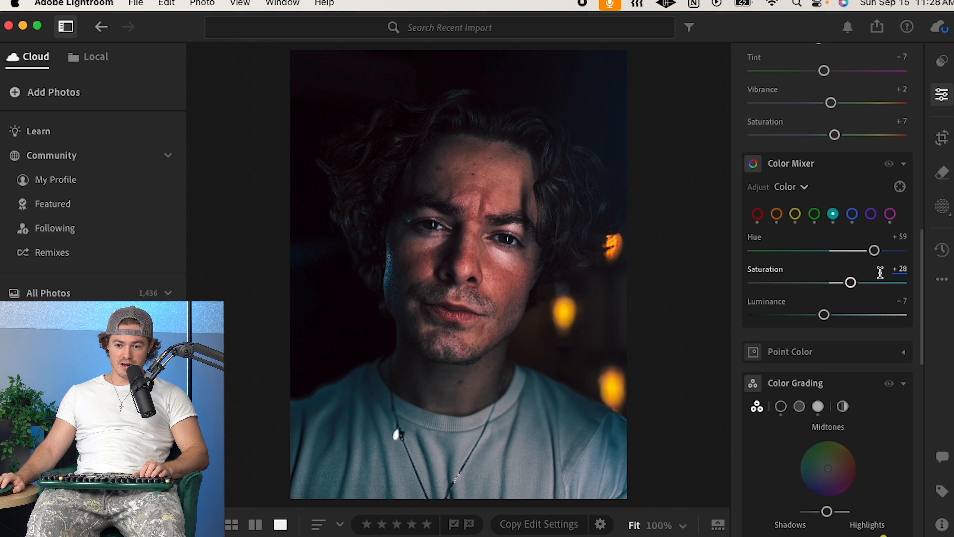
left_click_drag(873, 251, 885, 257)
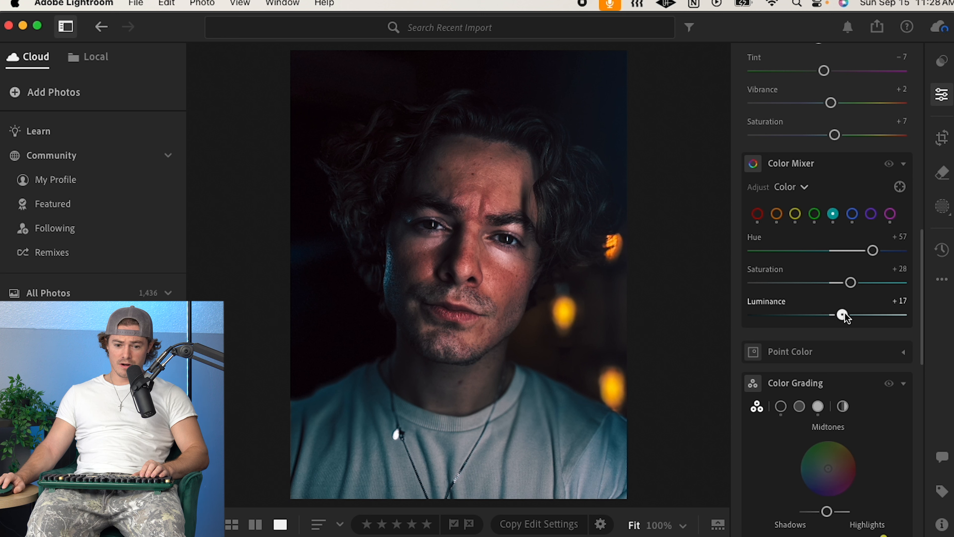
Step: Raise the blue color's Luminance to +100, undoing a small saturation change
left_click(852, 214)
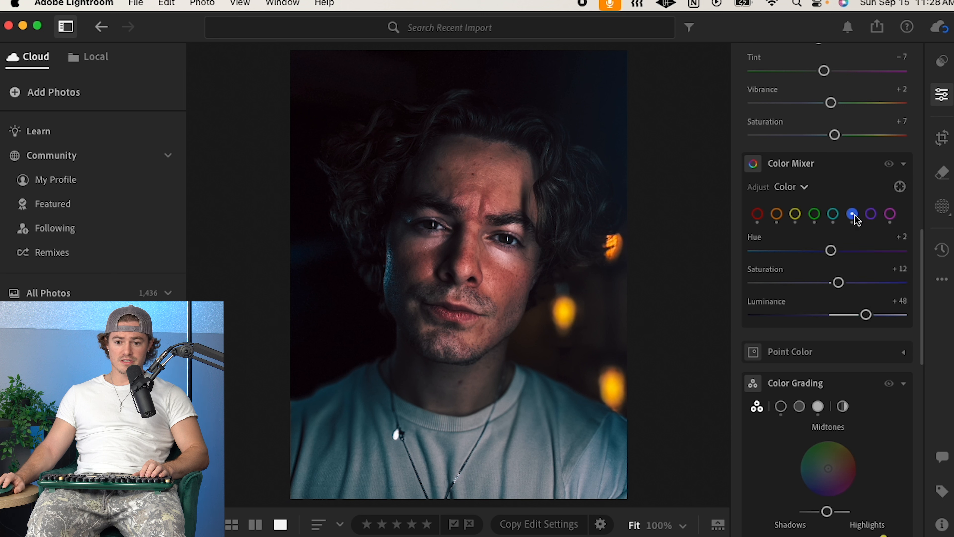
mouse_move(840, 282)
left_mouse_down()
mouse_move(774, 281)
mouse_move(867, 281)
mouse_move(752, 283)
mouse_move(867, 283)
mouse_move(828, 288)
mouse_move(839, 288)
left_mouse_up()
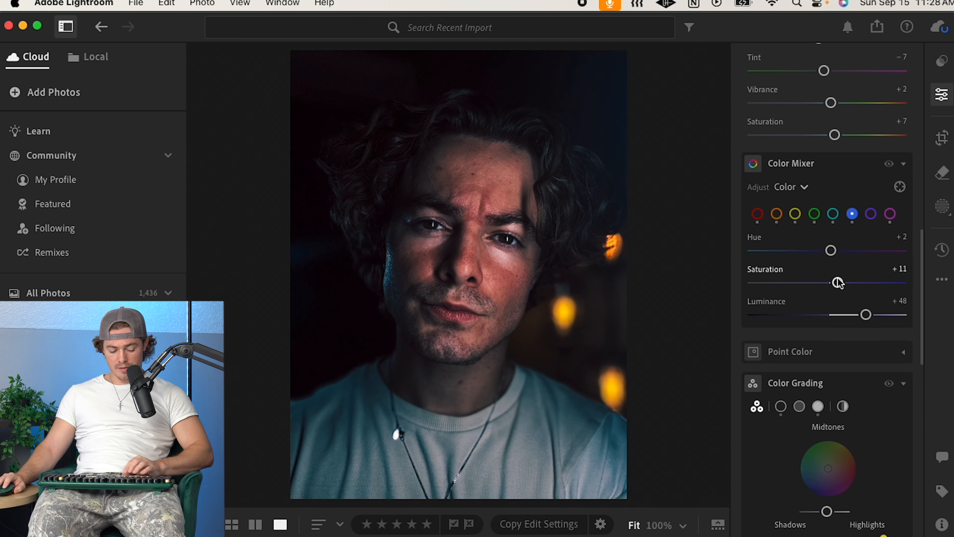
key("super+z")
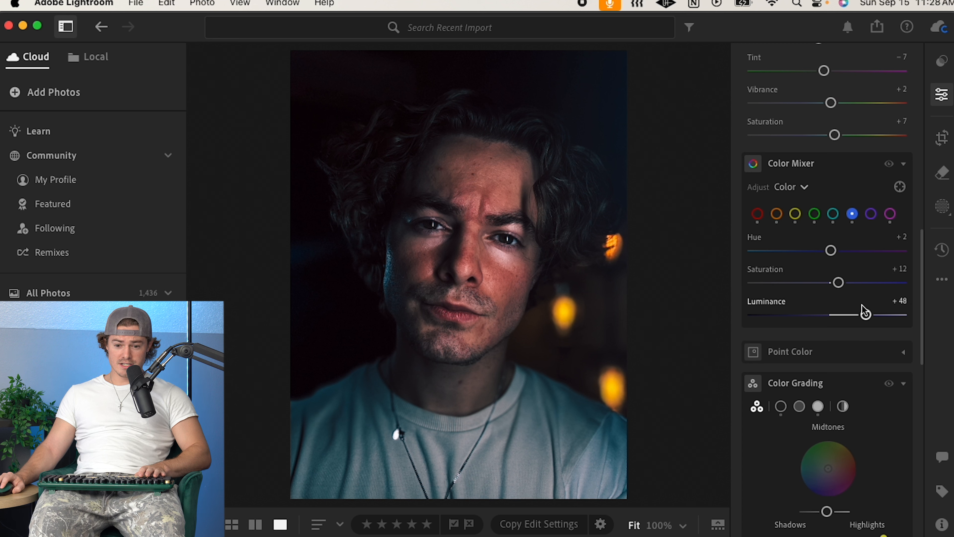
left_click_drag(869, 320, 905, 315)
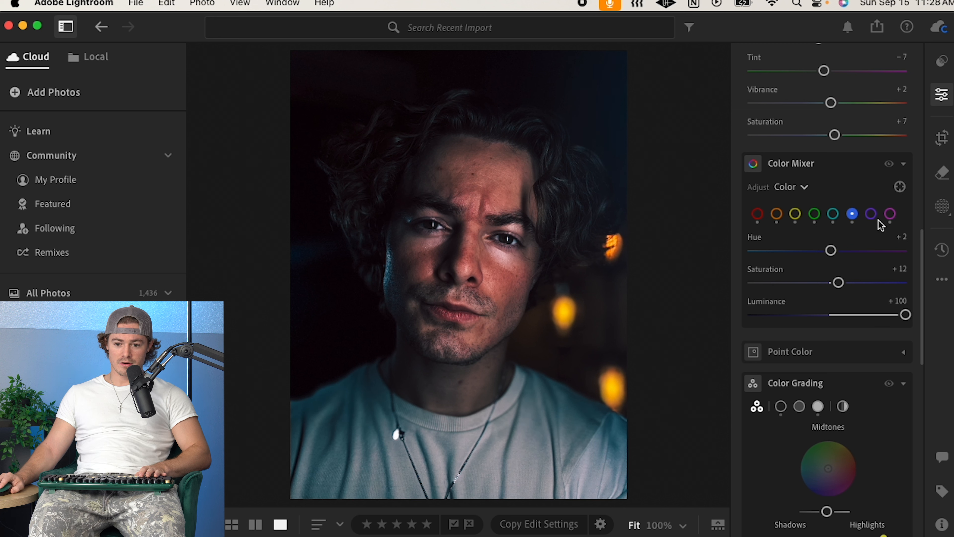
left_click(871, 213)
left_click_drag(829, 282, 680, 281)
left_click_drag(783, 289, 830, 291)
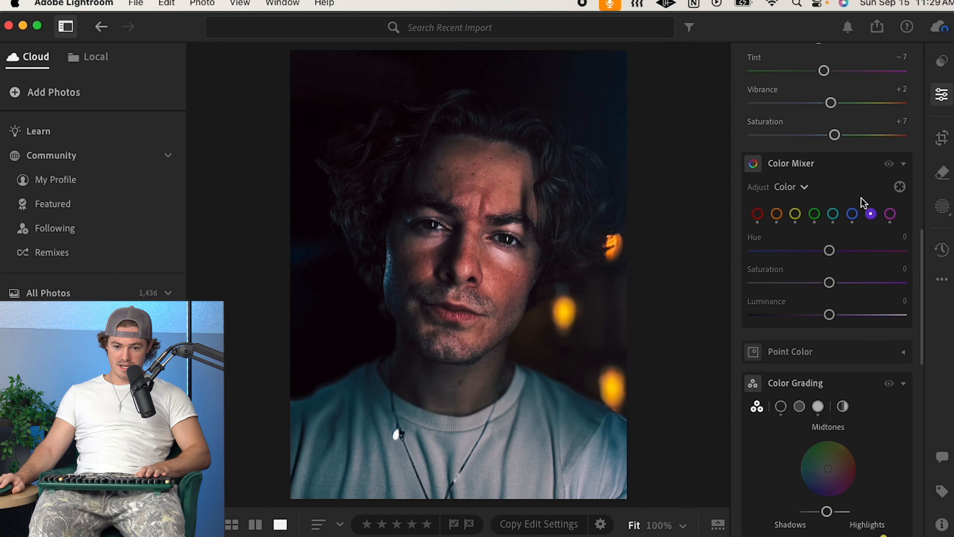
Step: Set the magenta color's Hue to +38, Saturation to +14 and Luminance to -26
left_click(890, 214)
mouse_move(827, 284)
left_mouse_down()
mouse_move(835, 288)
mouse_move(761, 283)
mouse_move(862, 280)
mouse_move(749, 281)
mouse_move(873, 280)
mouse_move(773, 281)
mouse_move(834, 282)
left_mouse_up()
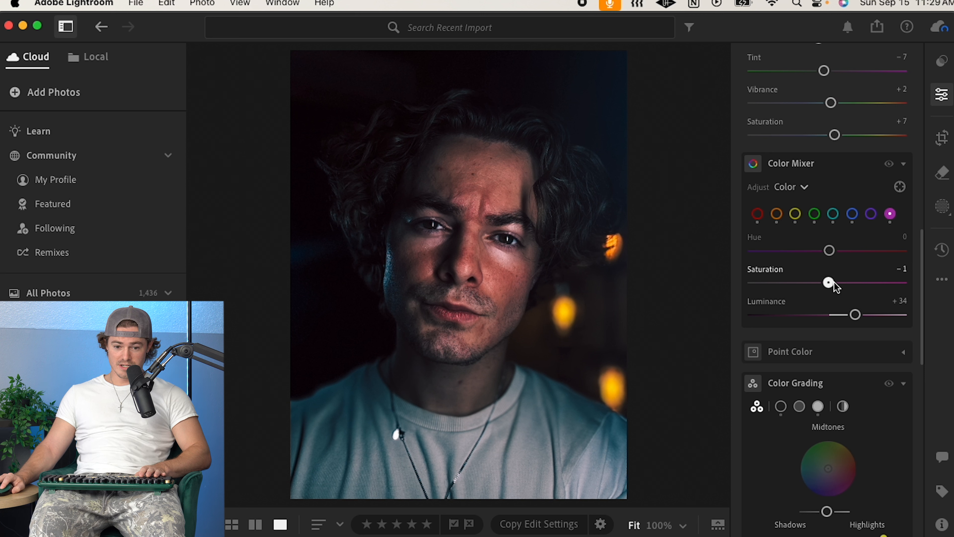
left_click_drag(858, 318, 814, 317)
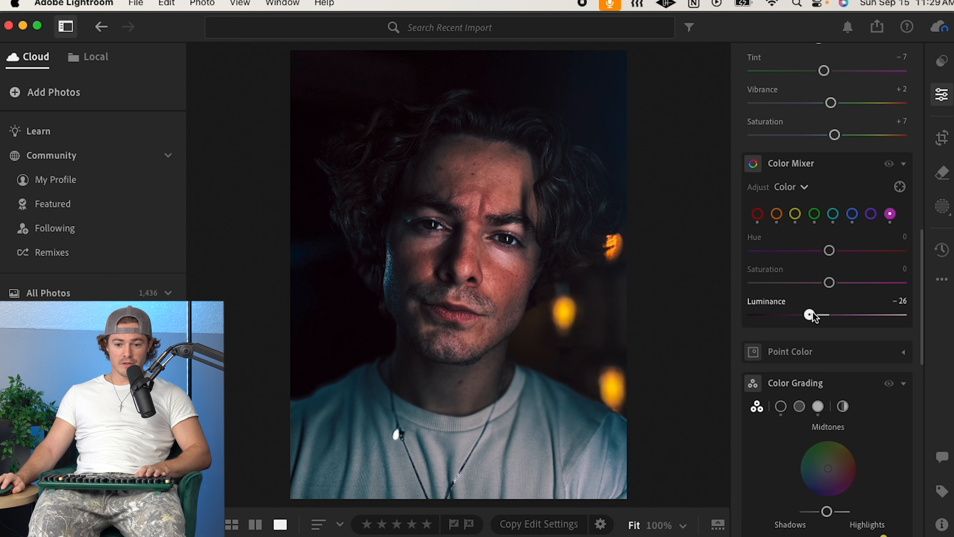
left_click_drag(854, 253, 843, 281)
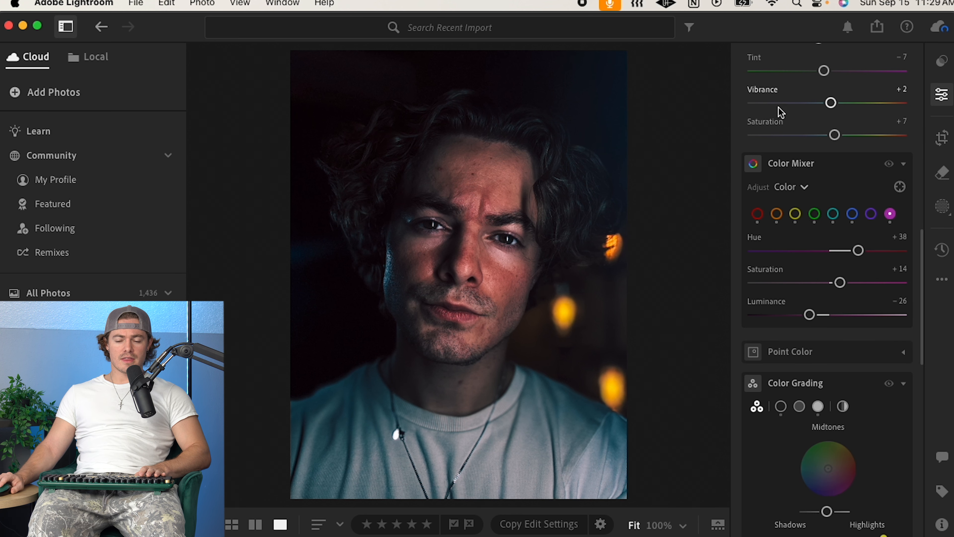
scroll(881, 352, "down", 3)
scroll(881, 351, "down", 5)
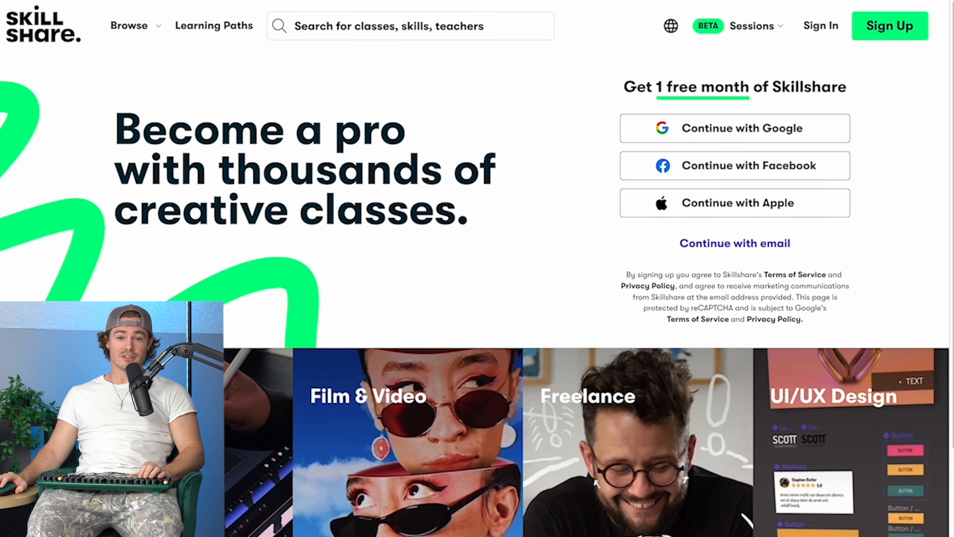
scroll(477, 269, "down", 8)
scroll(477, 268, "down", 5)
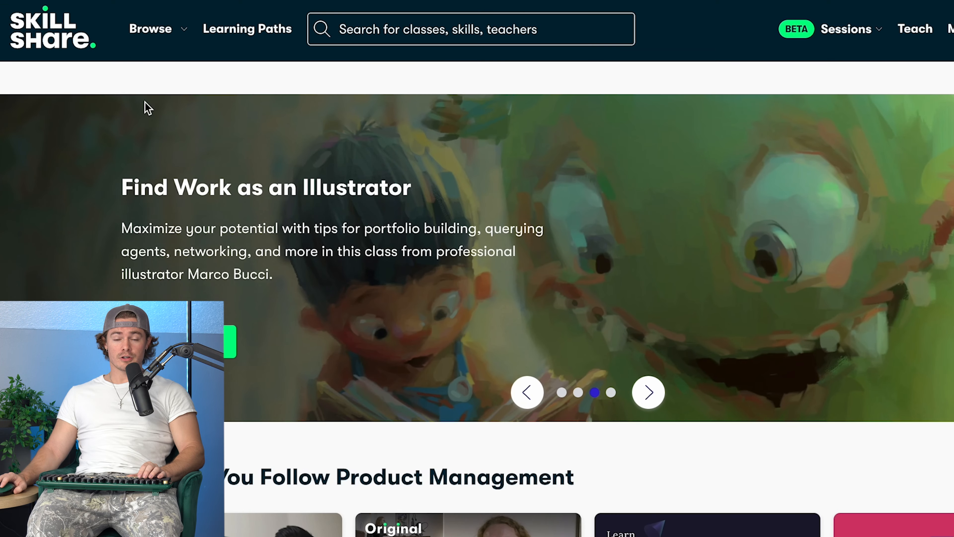
Step: Browse class listings on the Skillshare site, then open the Learning Paths page and look through its available paths
mouse_move(181, 38)
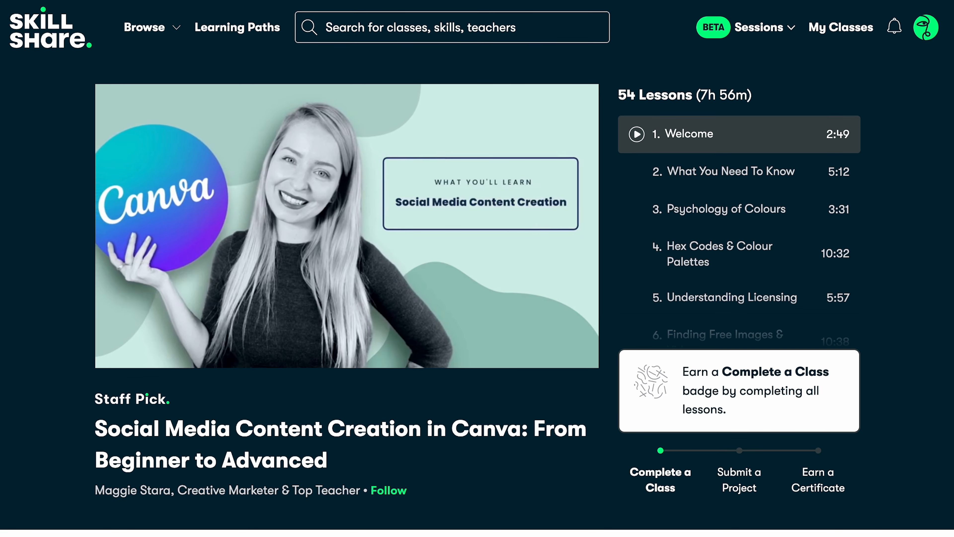
scroll(896, 284, "down", 15)
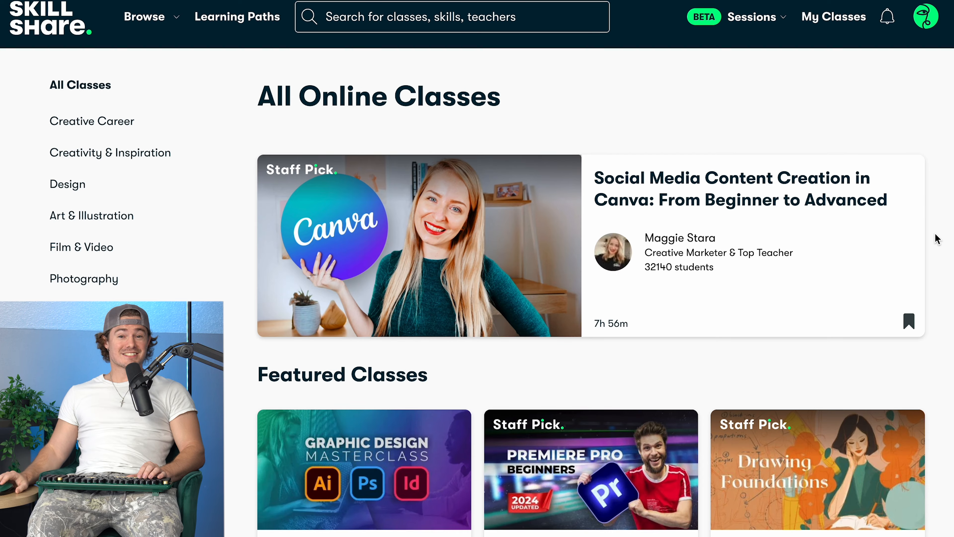
scroll(933, 239, "down", 5)
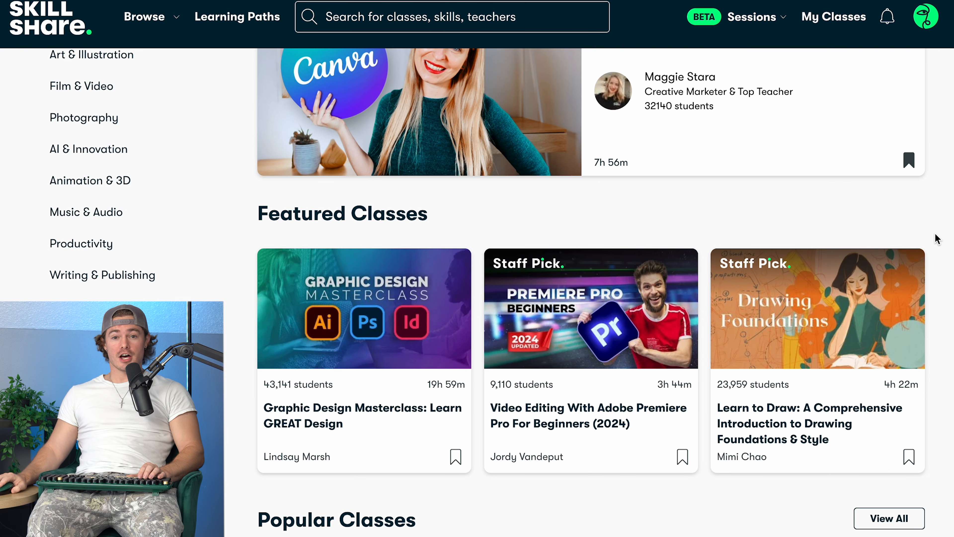
scroll(936, 235, "down", 6)
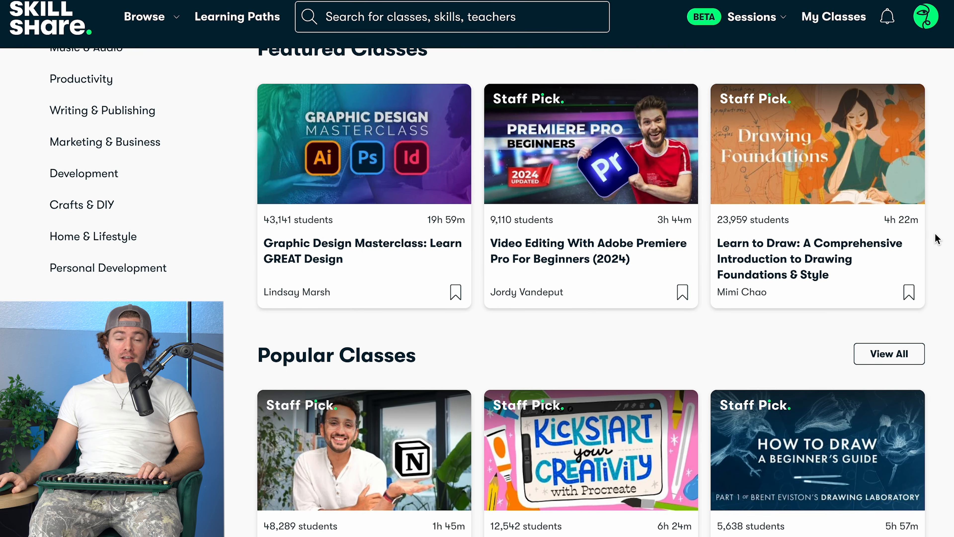
scroll(936, 239, "down", 5)
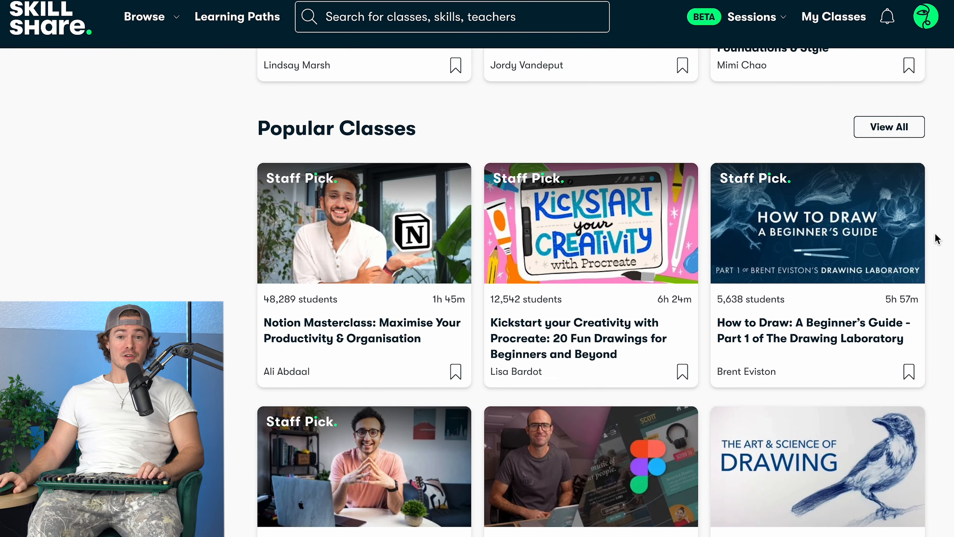
scroll(936, 239, "down", 3)
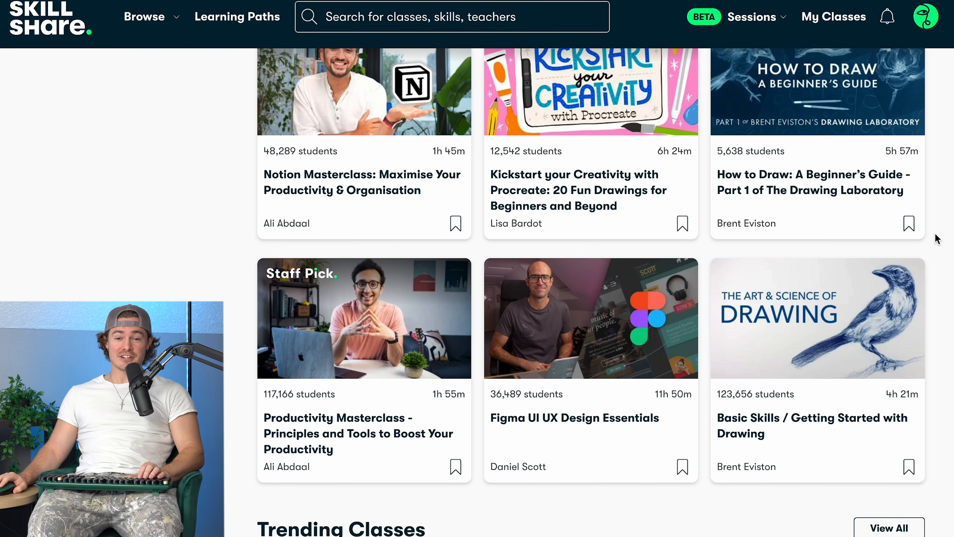
scroll(937, 238, "down", 8)
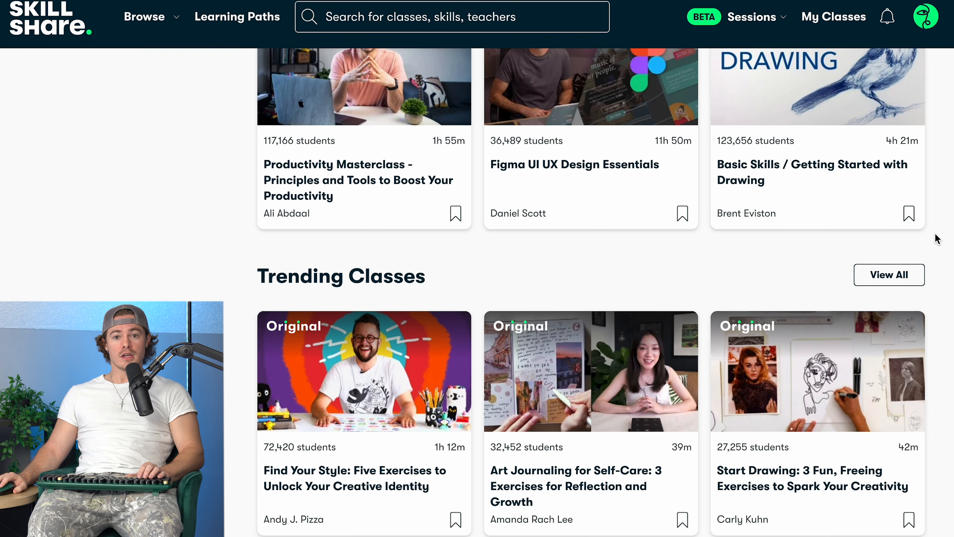
scroll(937, 238, "down", 4)
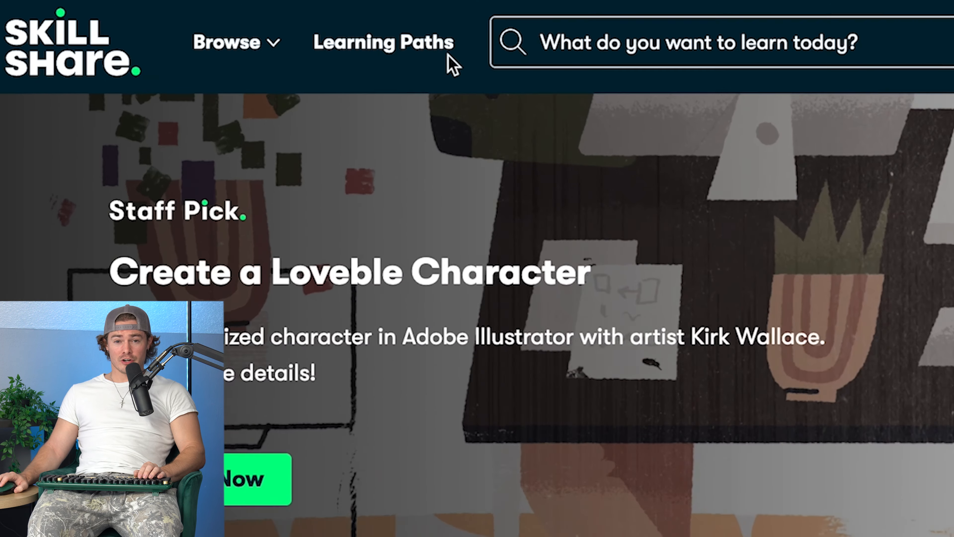
left_click(451, 49)
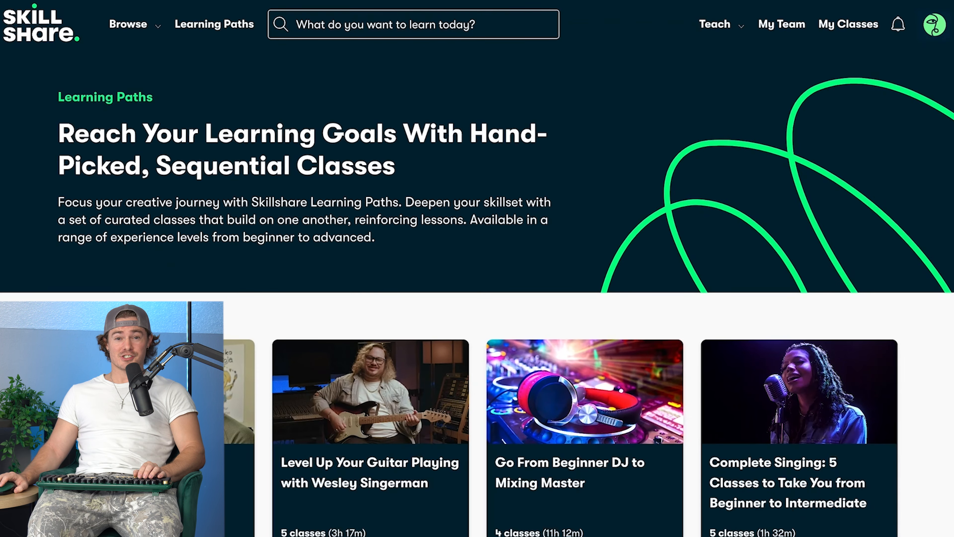
scroll(477, 293, "down", 8)
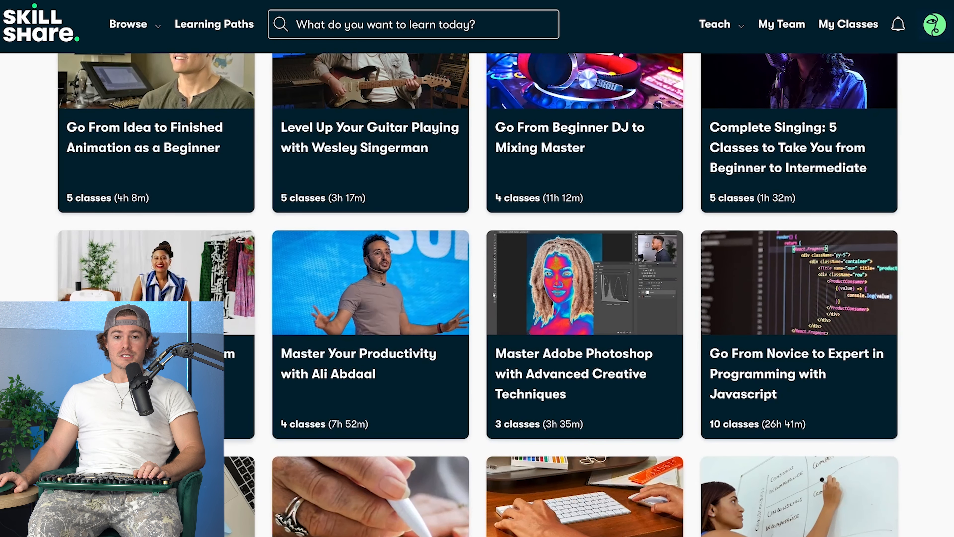
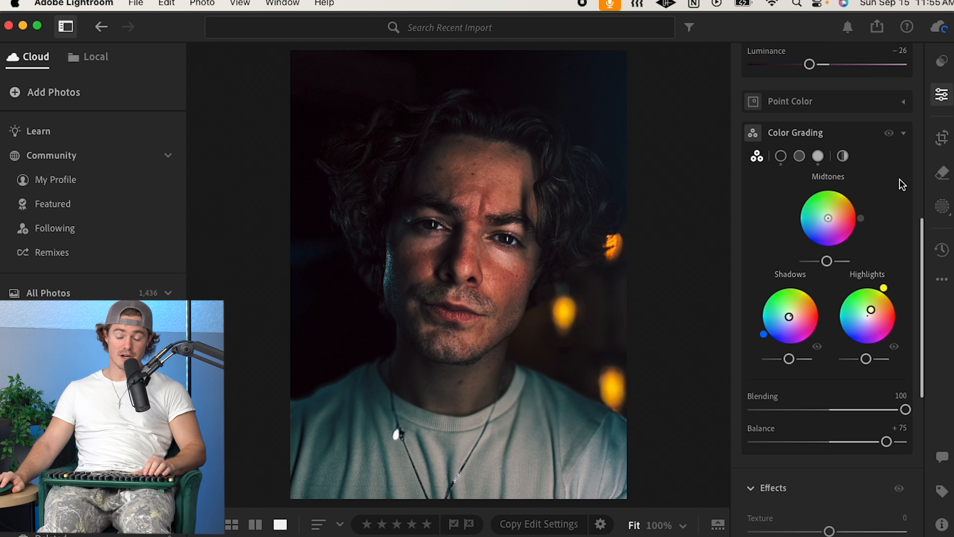
Step: Experiment with the Color Grading Blending slider, returning it to 100
scroll(838, 390, "down", 4)
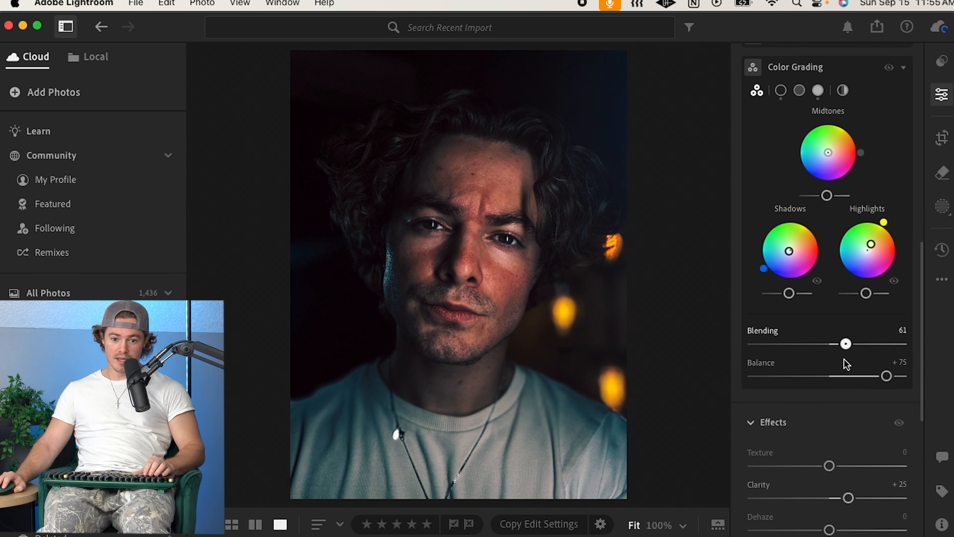
left_click_drag(905, 344, 951, 363)
left_click_drag(831, 353, 951, 357)
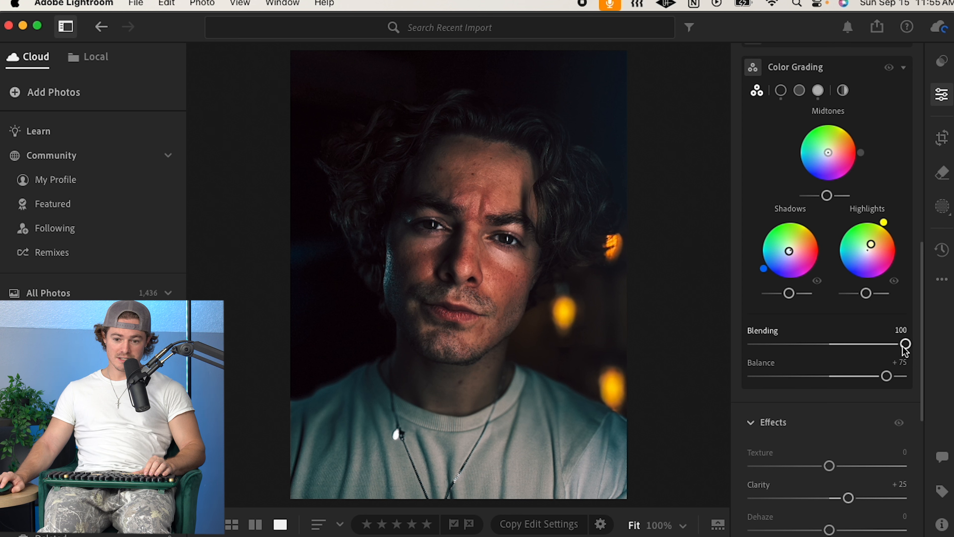
left_click_drag(753, 343, 684, 340)
left_click_drag(905, 344, 874, 348)
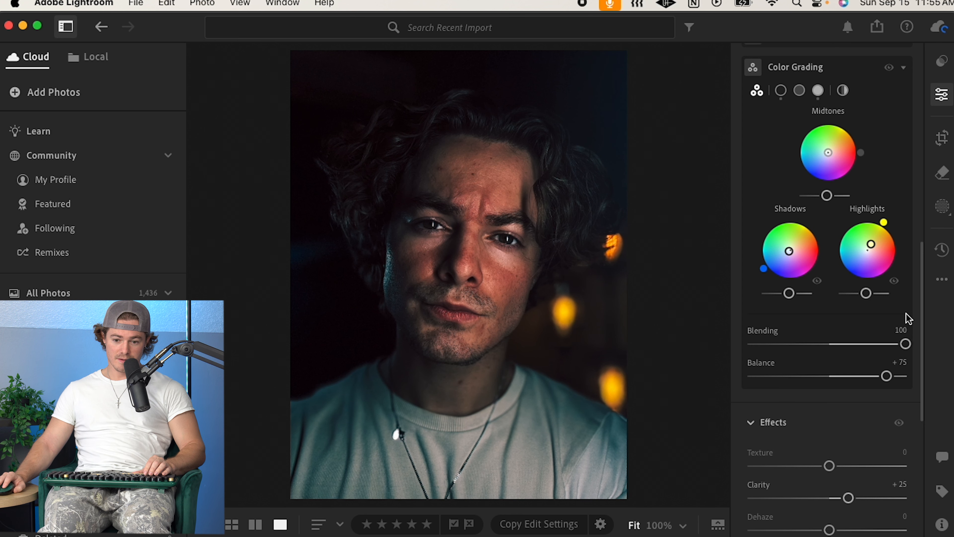
scroll(860, 440, "down", 5)
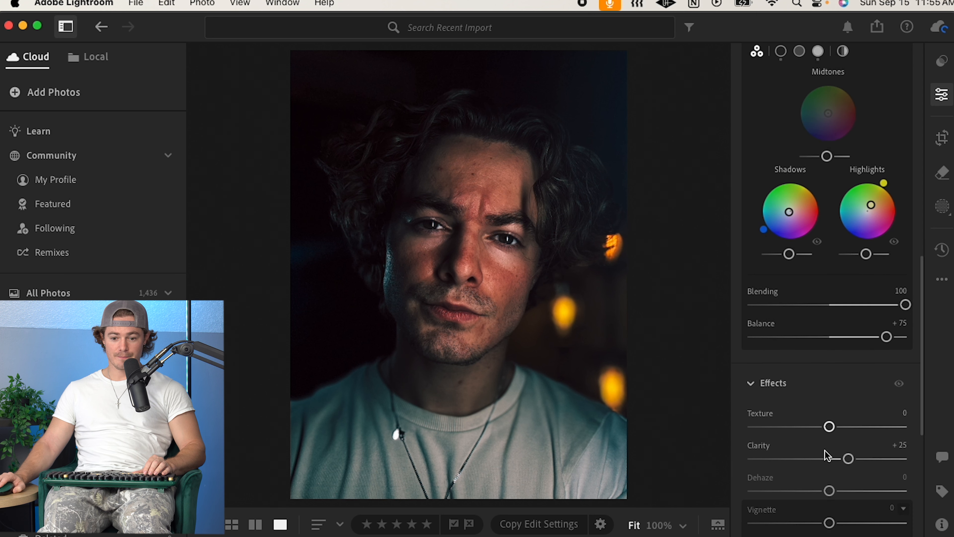
scroll(848, 447, "down", 5)
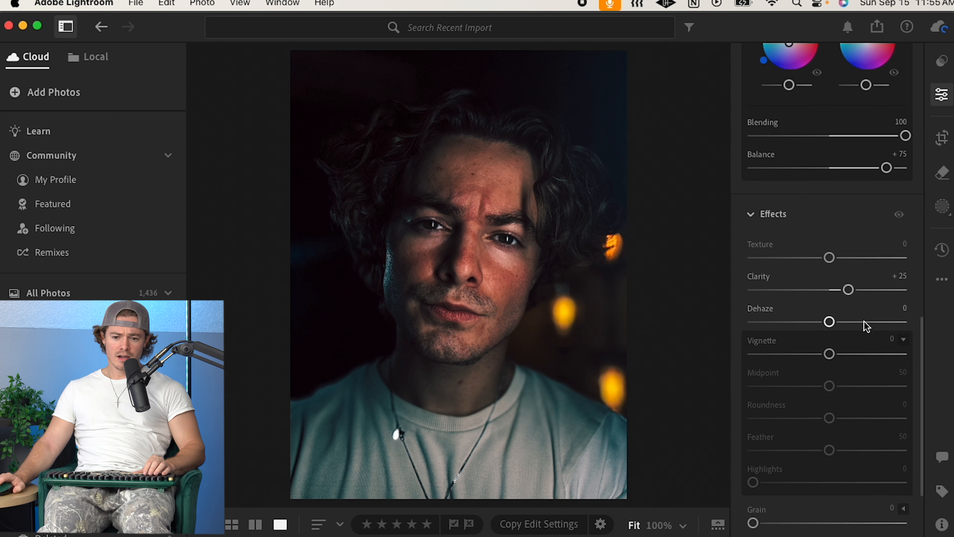
mouse_move(848, 250)
left_mouse_down()
mouse_move(829, 249)
mouse_move(860, 248)
mouse_move(852, 250)
left_mouse_up()
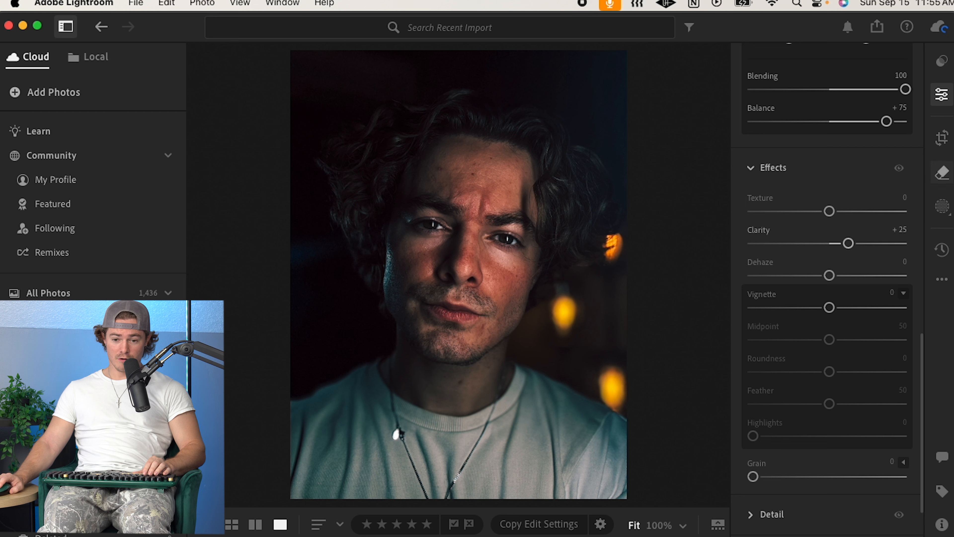
left_click(943, 173)
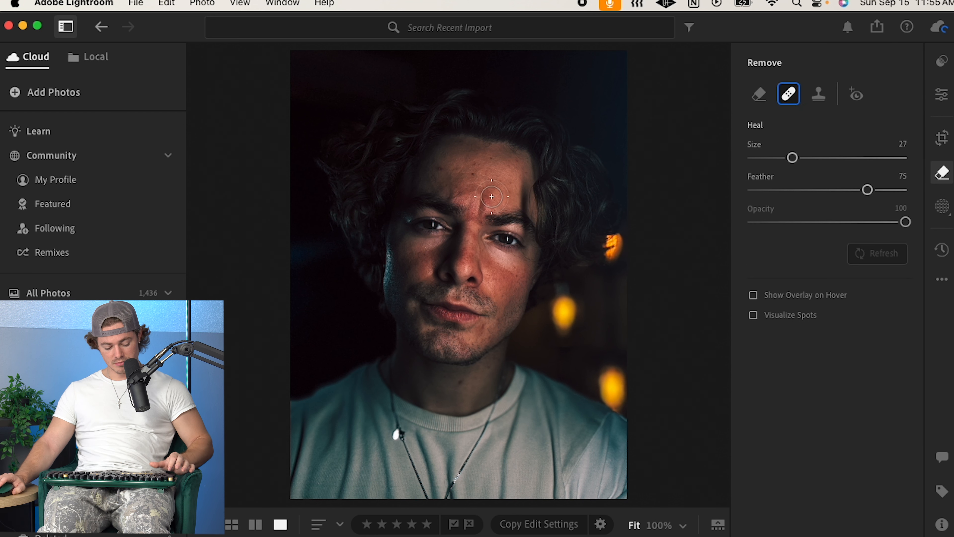
scroll(424, 183, "down", 3)
scroll(432, 177, "up", 4)
scroll(440, 173, "down", 4)
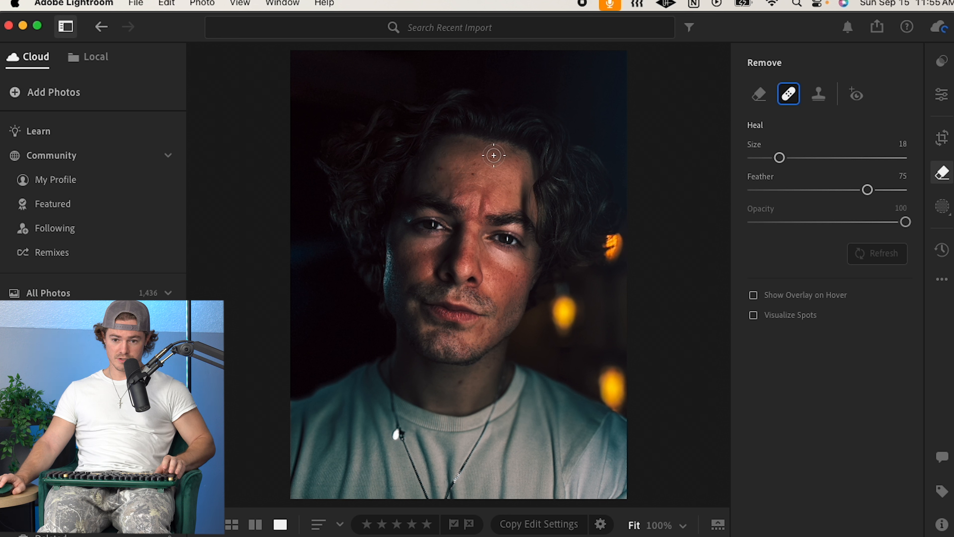
scroll(483, 185, "up", 2)
scroll(434, 179, "down", 1)
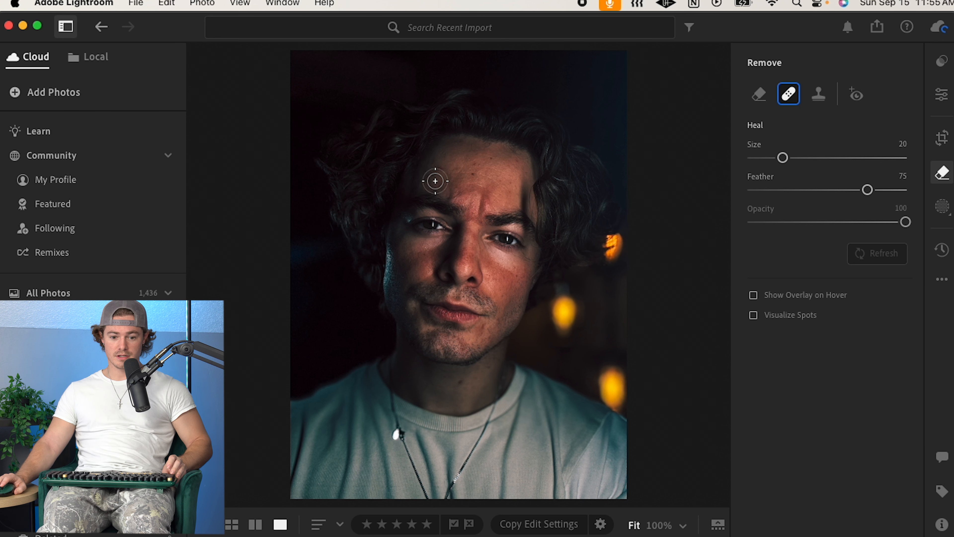
left_click(942, 95)
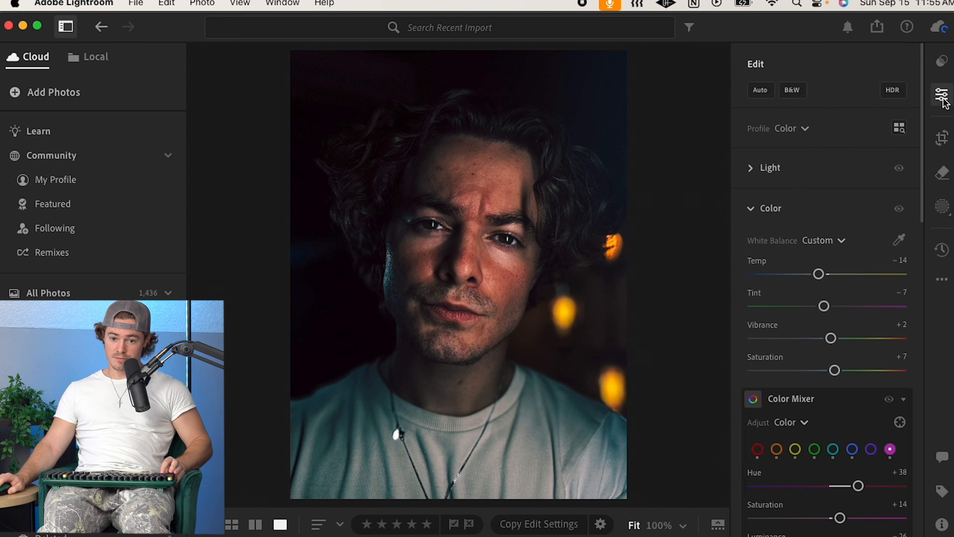
Step: Zoom into the forehead and heal blemishes there with the Heal brush at size 9
left_click(441, 172)
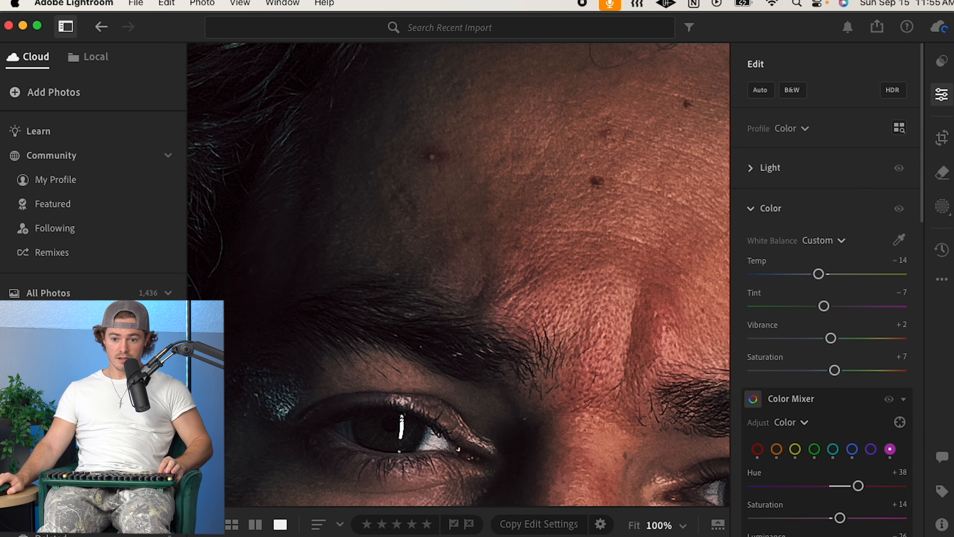
left_click(942, 174)
key("bracketleft")
key("bracketleft")
key("bracketleft")
key("bracketleft")
key("bracketleft")
key("bracketleft")
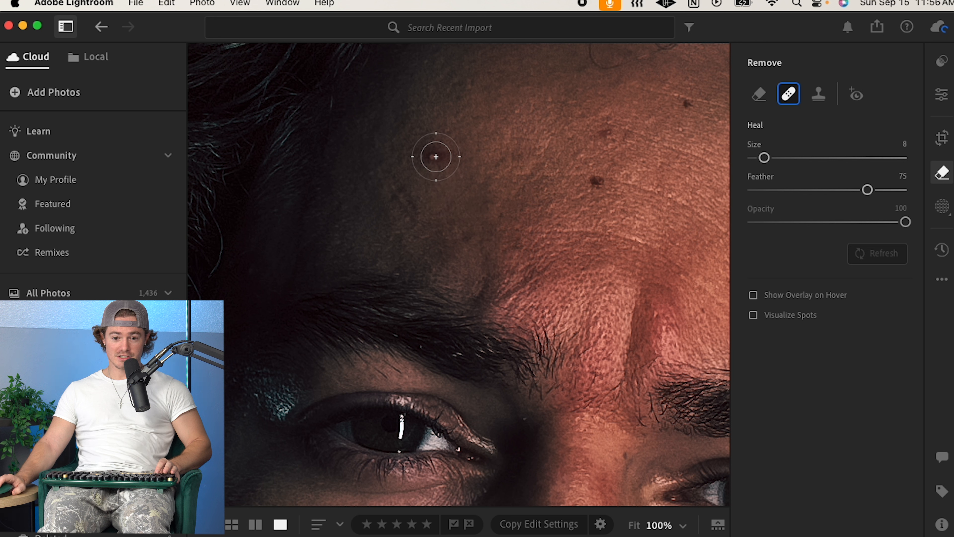
key("bracketright")
left_click(433, 164)
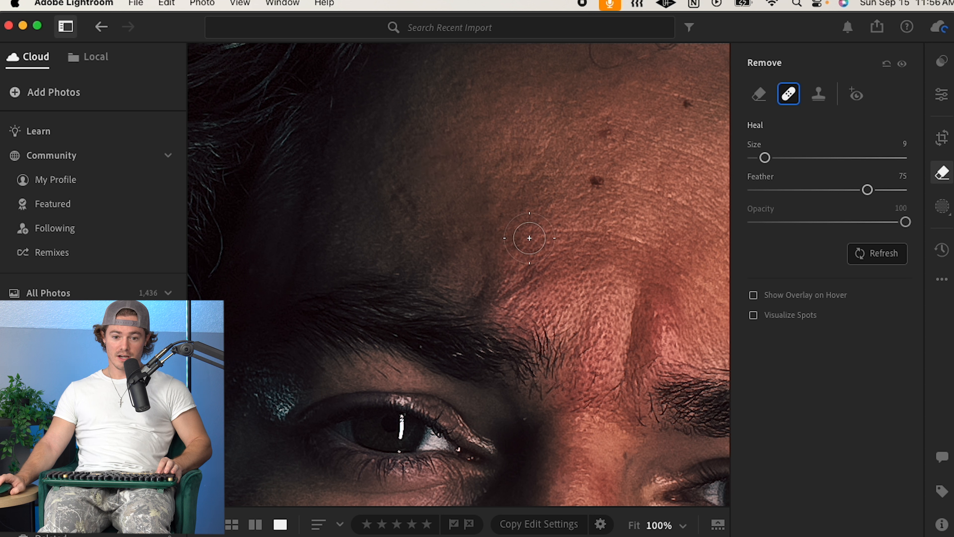
left_click_drag(412, 206, 388, 177)
Step: Shrink the Heal brush to size 4 and heal a blemish on the chin below the lip
key("bracketleft")
key("bracketleft")
key("bracketleft")
key("bracketleft")
key("bracketleft")
key("bracketleft")
key("bracketleft")
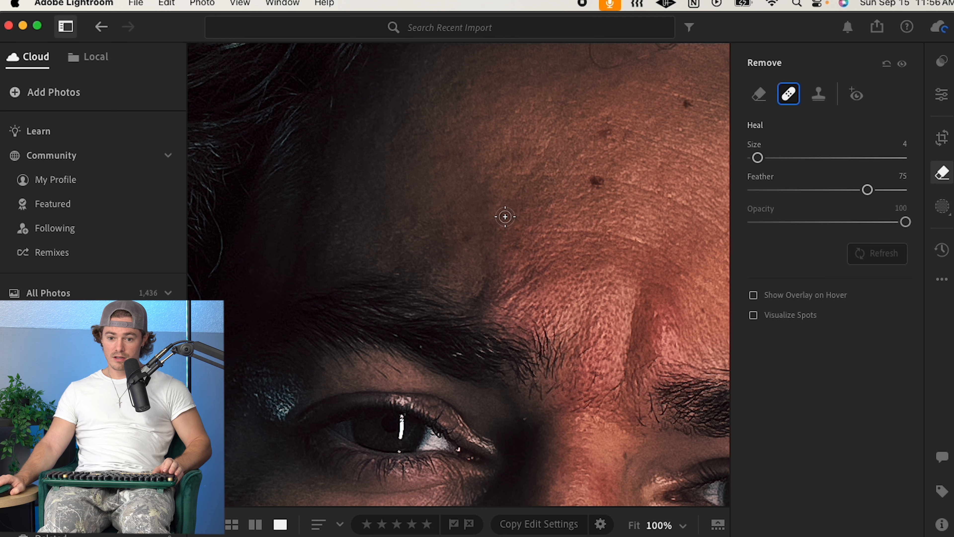
left_click(939, 94)
left_click(565, 235)
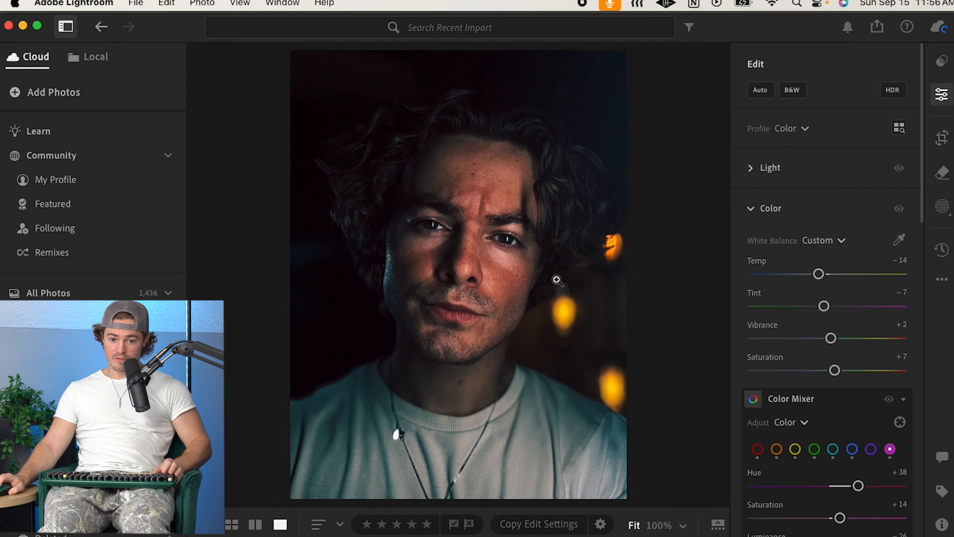
left_click(494, 332)
left_click(445, 425)
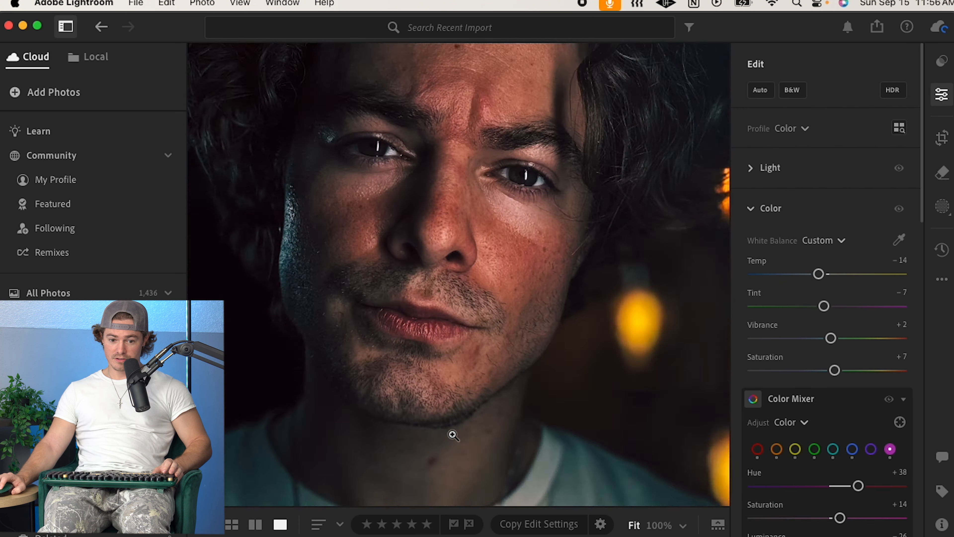
left_click(476, 350)
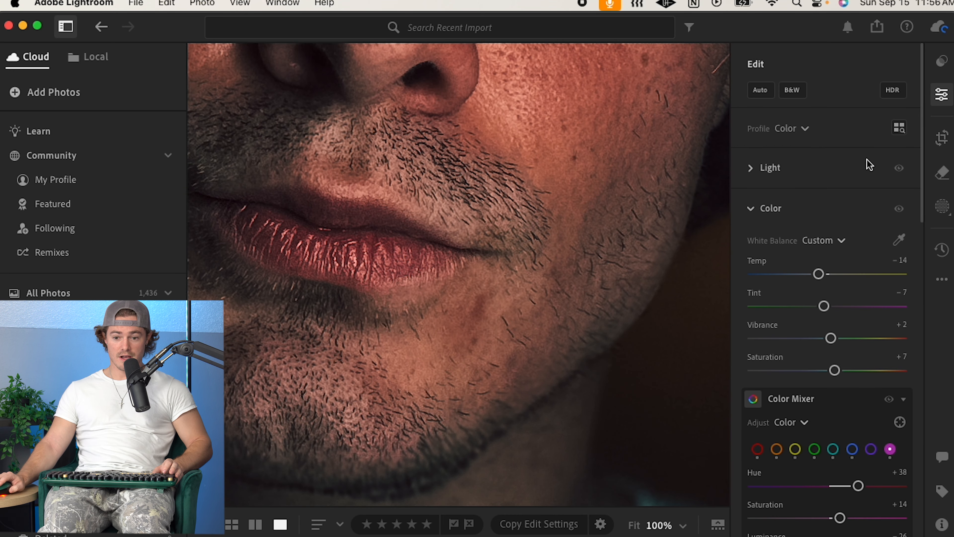
left_click(943, 173)
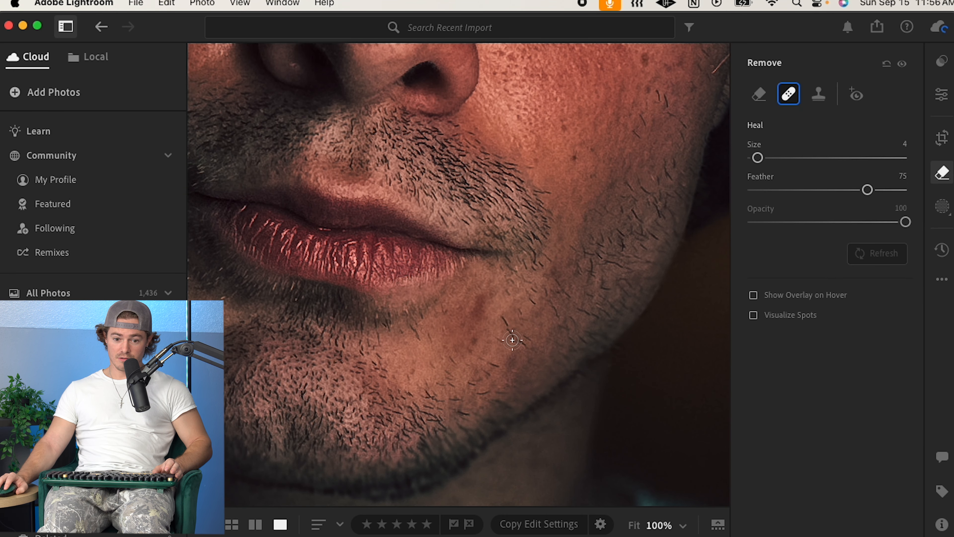
left_click_drag(482, 305, 473, 314)
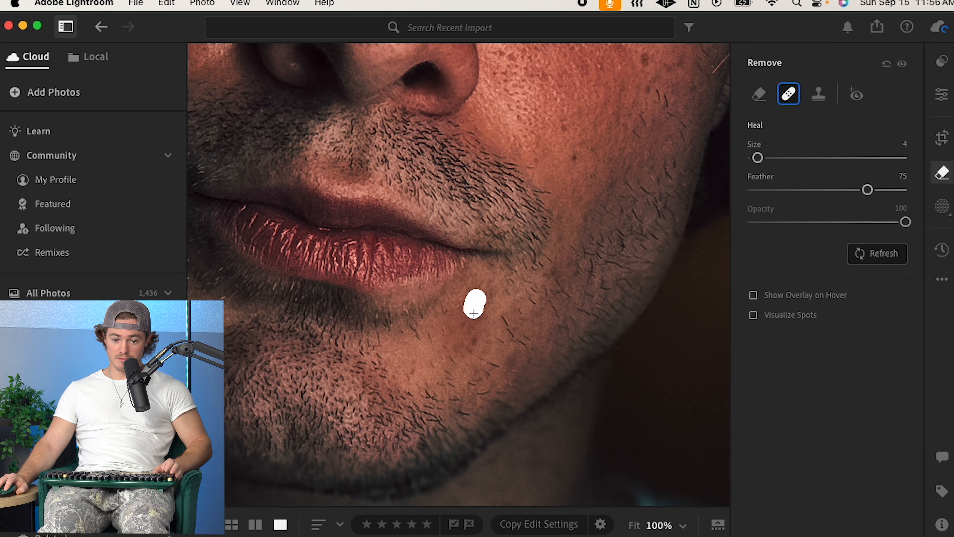
Step: Try healing another chin spot and undo it
left_click_drag(465, 315, 460, 319)
key("super+z")
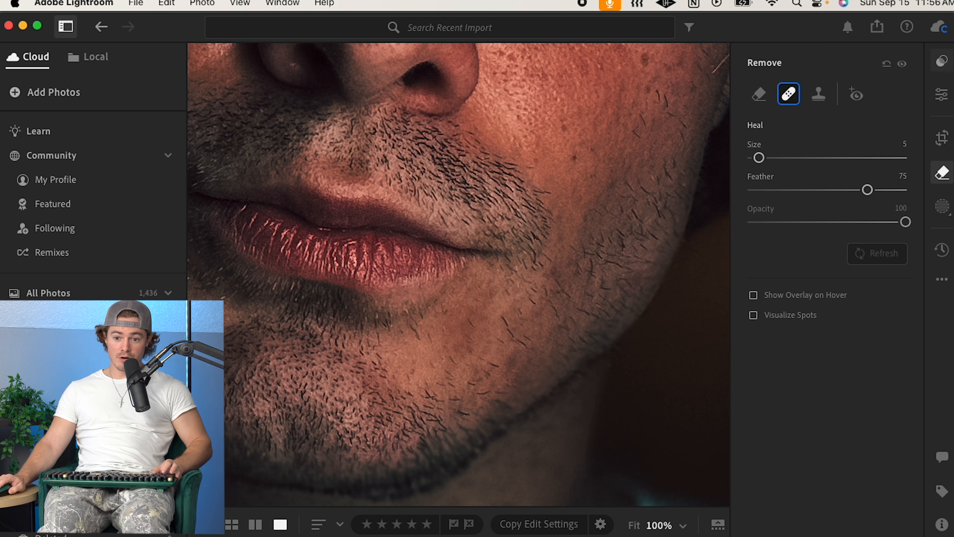
Step: Inspect the skin up close at full zoom around the nose and cheeks
left_click(942, 93)
left_click(941, 69)
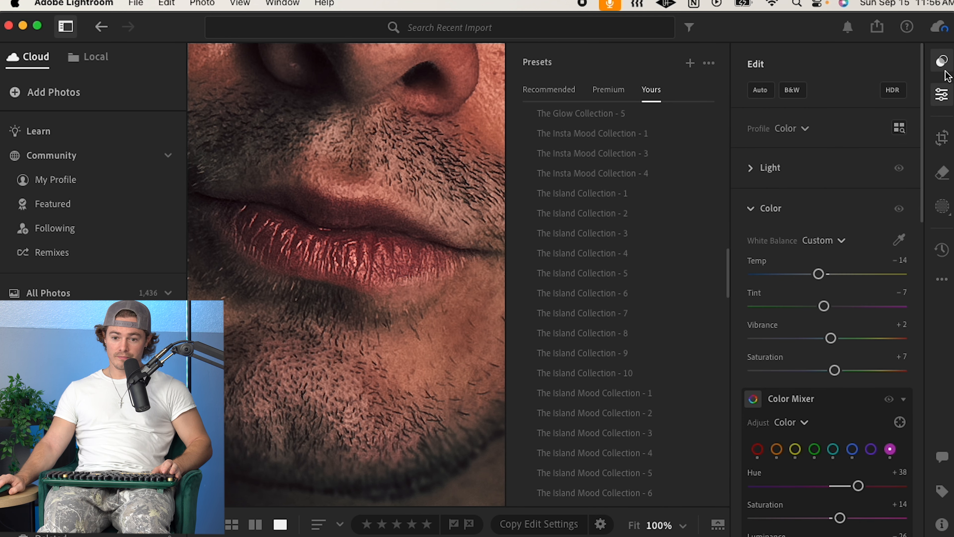
left_click(942, 96)
left_click(582, 124)
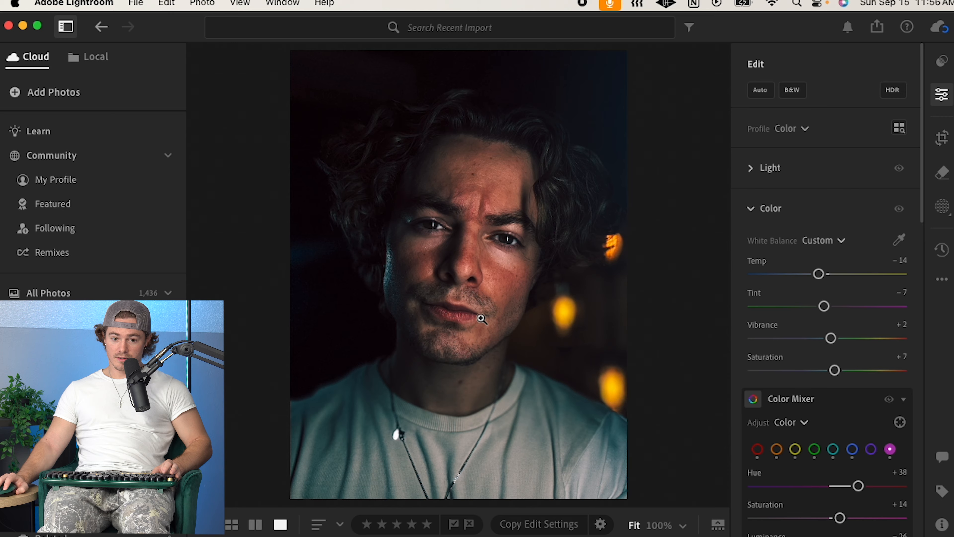
left_click(501, 308)
left_click_drag(588, 189, 249, 289)
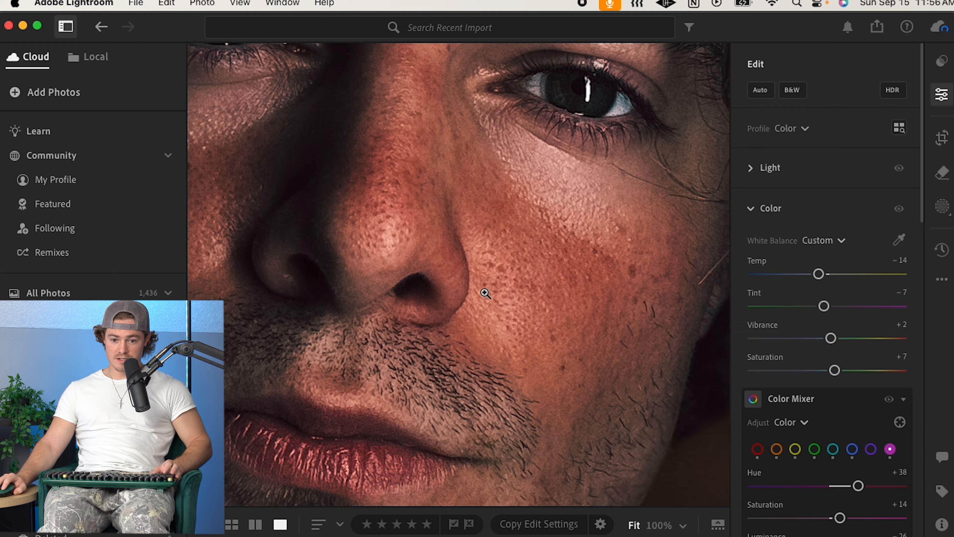
left_click(486, 296)
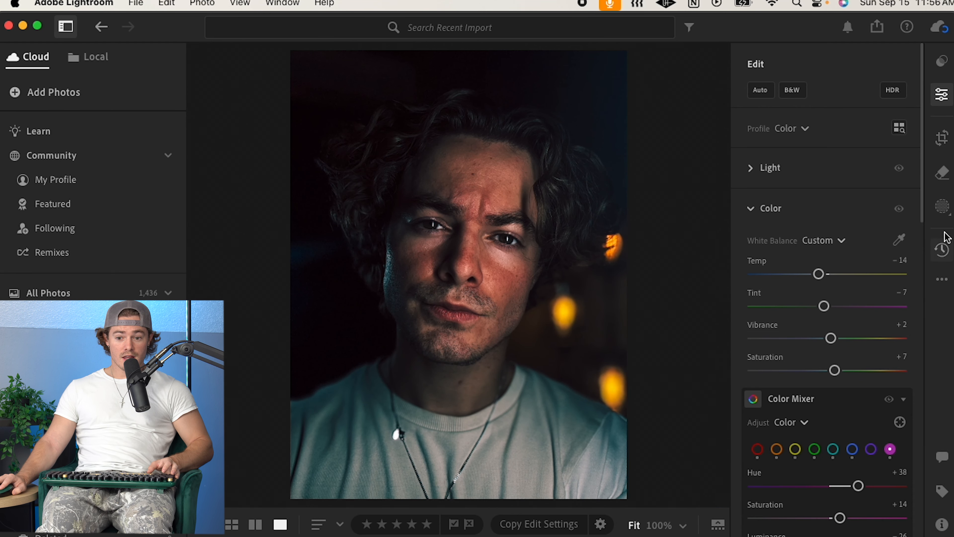
Step: Create a Subject mask and raise its Exposure to +0.72
left_click(943, 206)
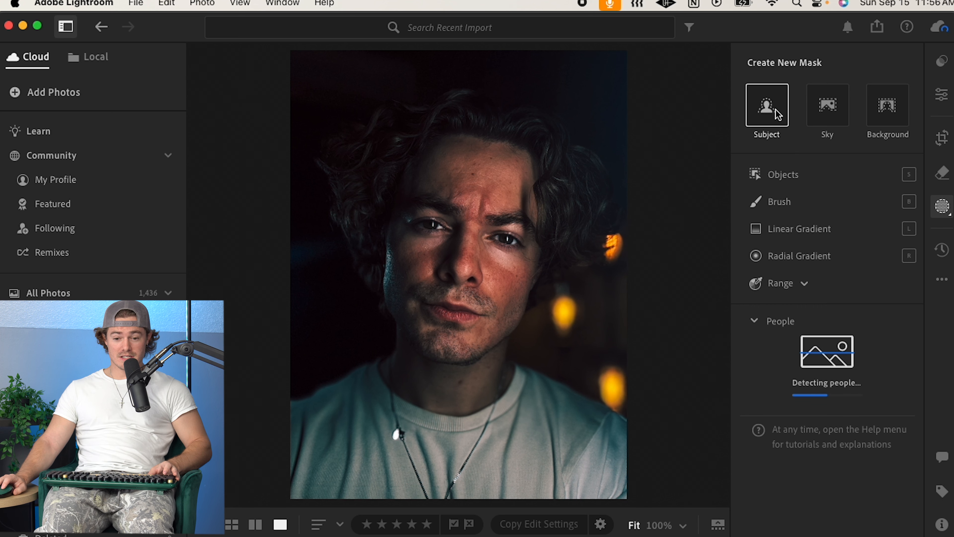
left_click(784, 110)
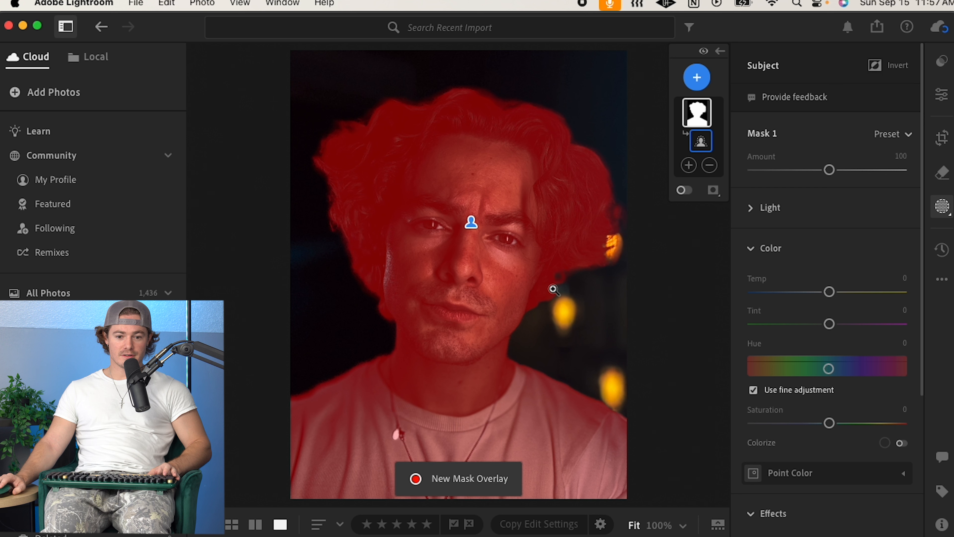
left_click(944, 99)
left_click(942, 206)
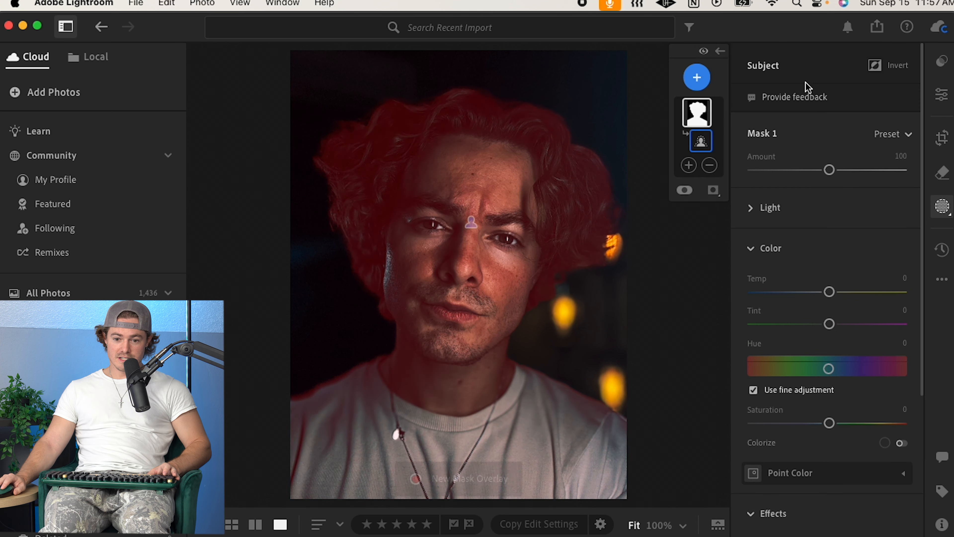
left_click(750, 207)
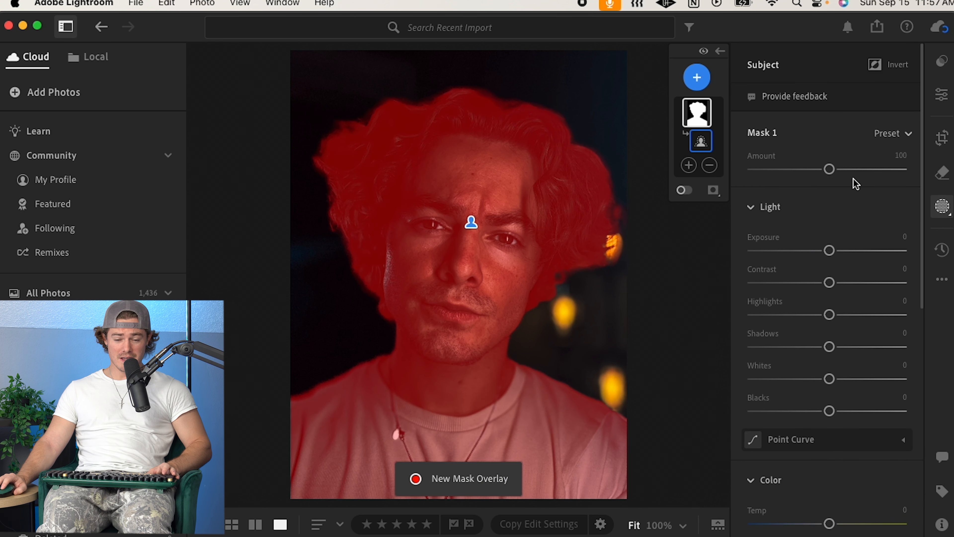
left_click_drag(828, 253, 839, 253)
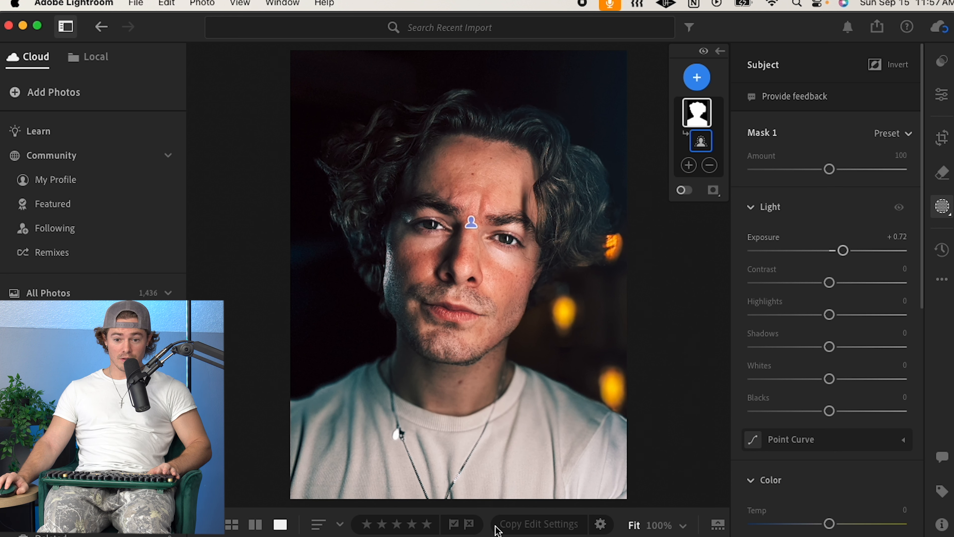
Step: Add a Brush subtraction to the Subject mask with a brush size of 20
left_click(711, 165)
left_click(712, 165)
left_click(710, 167)
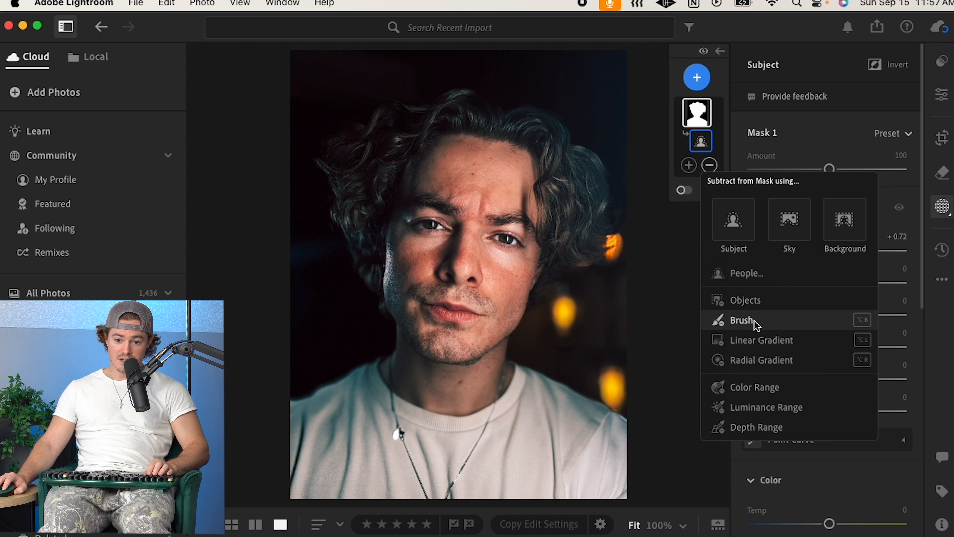
left_click(729, 319)
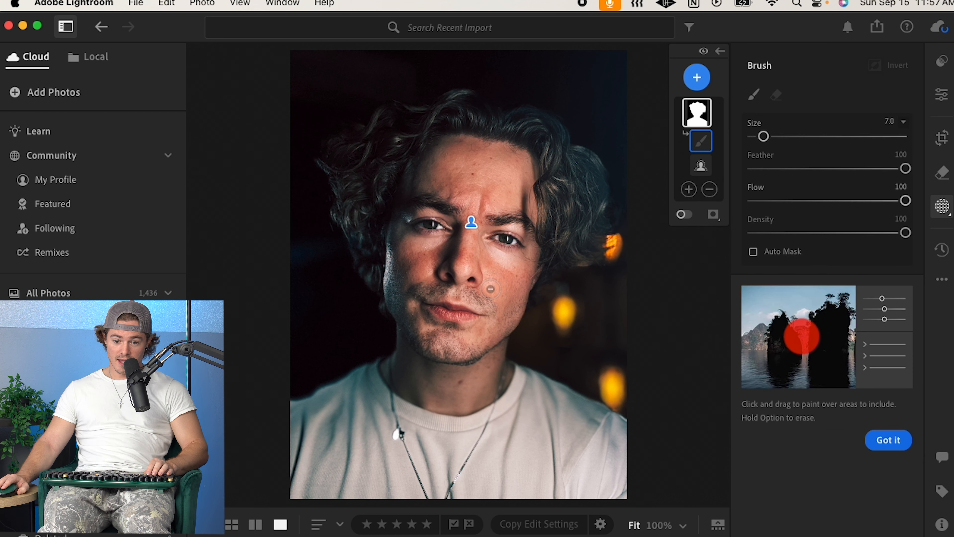
scroll(495, 291, "up", 10)
scroll(502, 319, "down", 2)
scroll(505, 331, "up", 1)
mouse_move(575, 441)
left_mouse_down()
mouse_move(590, 466)
mouse_move(514, 490)
mouse_move(397, 431)
mouse_move(353, 473)
mouse_move(605, 447)
mouse_move(513, 446)
mouse_move(523, 404)
mouse_move(486, 390)
mouse_move(406, 425)
mouse_move(656, 456)
mouse_move(339, 467)
mouse_move(309, 405)
mouse_move(543, 334)
mouse_move(454, 334)
mouse_move(415, 267)
mouse_move(479, 287)
mouse_move(489, 256)
mouse_move(480, 239)
left_mouse_up()
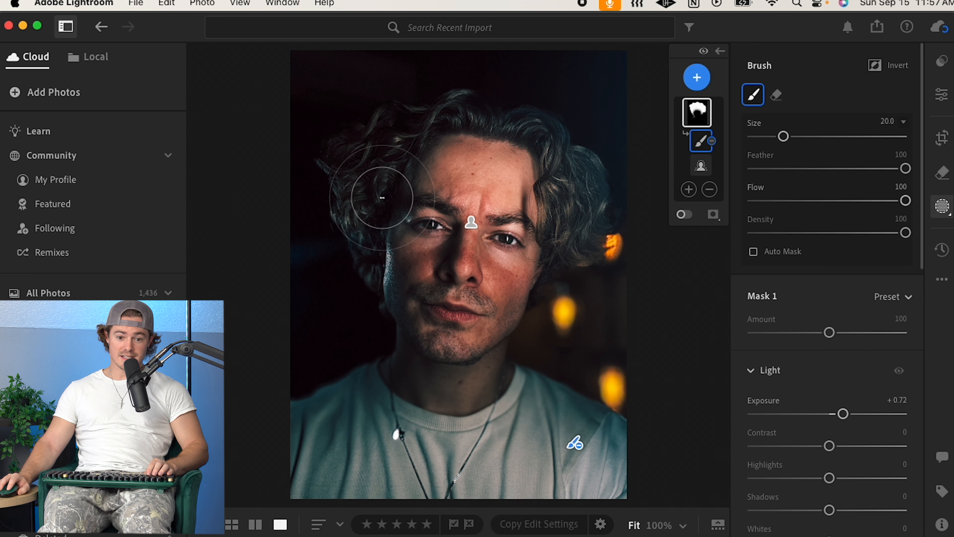
left_click(471, 222)
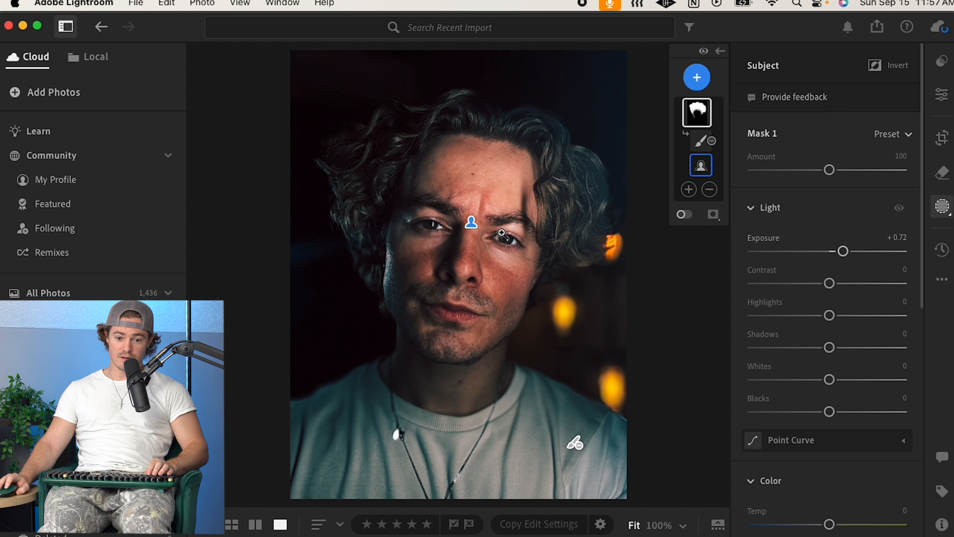
Step: Paint the brush subtraction over the hair on the left side of the head
left_click(701, 141)
mouse_move(528, 207)
left_mouse_down()
mouse_move(543, 213)
mouse_move(499, 286)
mouse_move(500, 367)
mouse_move(370, 371)
left_mouse_up()
mouse_move(492, 200)
left_mouse_down()
mouse_move(502, 151)
mouse_move(574, 188)
mouse_move(597, 226)
mouse_move(576, 149)
mouse_move(541, 124)
mouse_move(571, 213)
mouse_move(473, 152)
mouse_move(463, 133)
mouse_move(417, 187)
mouse_move(414, 214)
mouse_move(383, 266)
mouse_move(436, 198)
mouse_move(500, 233)
mouse_move(447, 250)
mouse_move(429, 305)
mouse_move(470, 237)
mouse_move(560, 249)
mouse_move(639, 448)
mouse_move(565, 361)
mouse_move(496, 406)
mouse_move(366, 393)
left_mouse_up()
mouse_move(697, 122)
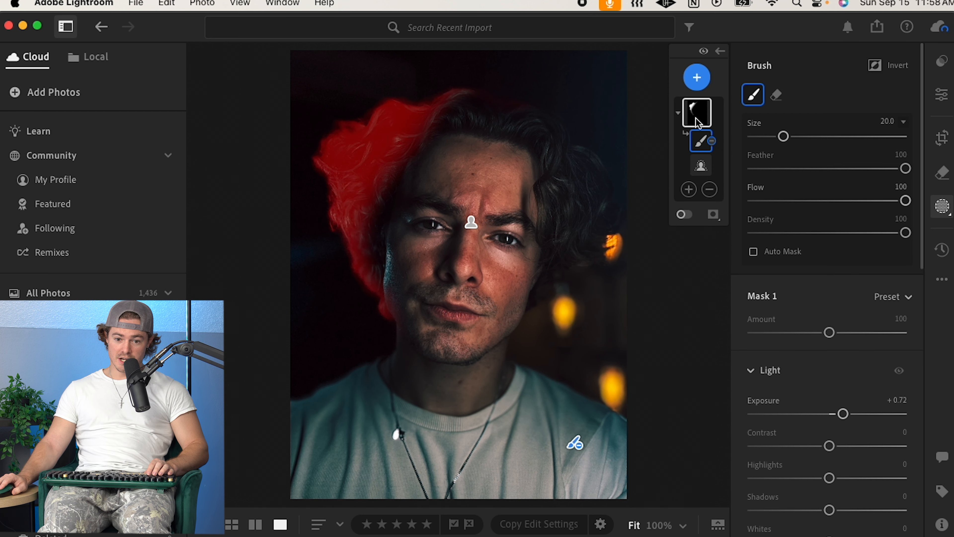
mouse_move(398, 288)
left_mouse_down()
mouse_move(375, 282)
mouse_move(372, 293)
mouse_move(385, 290)
mouse_move(376, 263)
left_mouse_up()
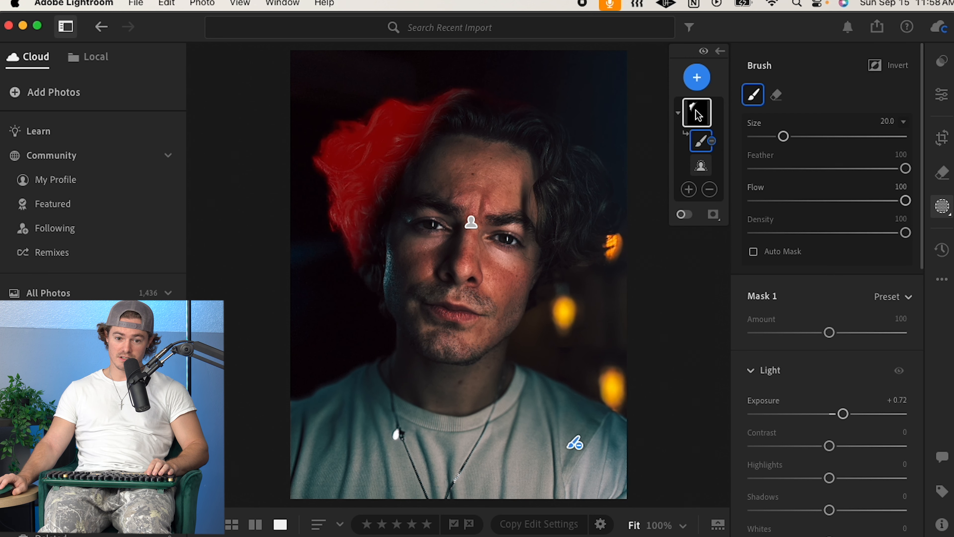
left_click_drag(454, 100, 488, 109)
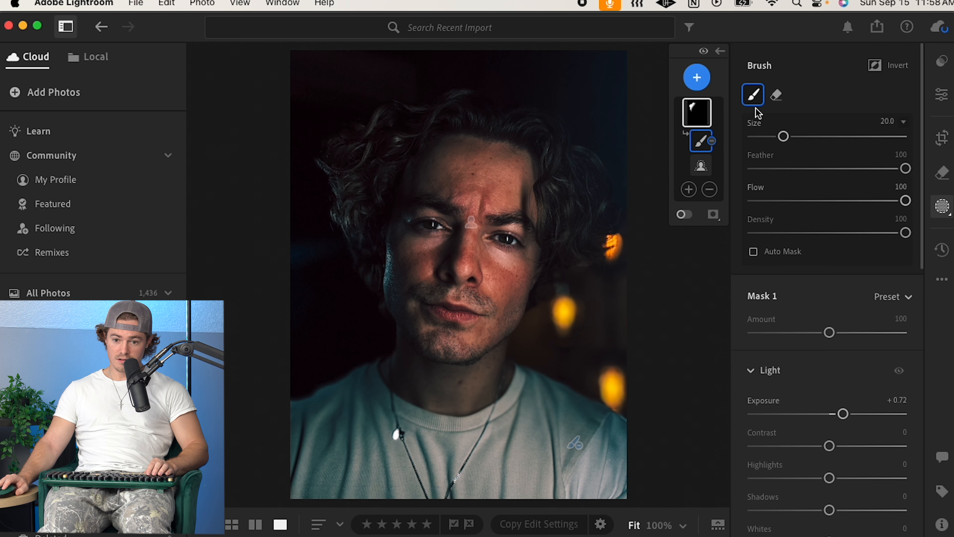
Step: Select Mask 1 and hide it
left_click(696, 113)
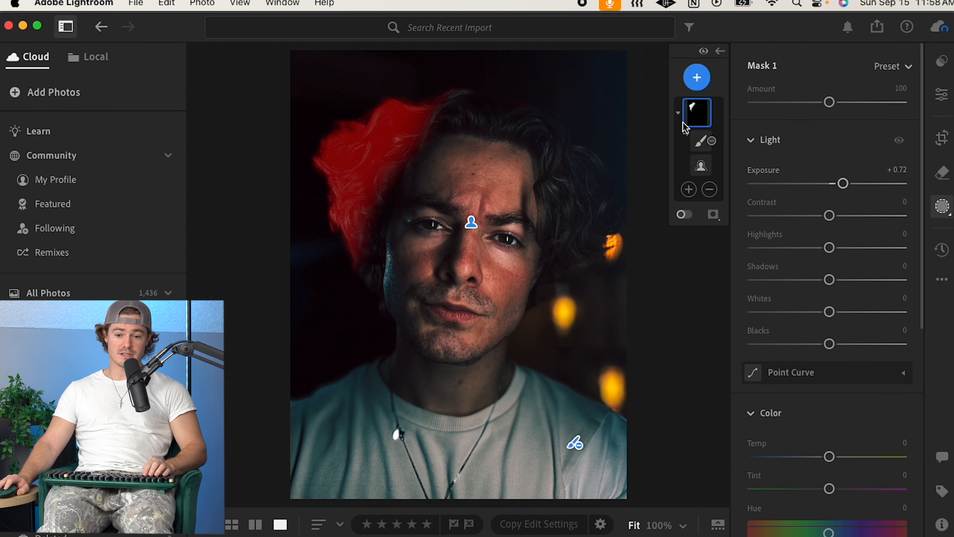
right_click(697, 112)
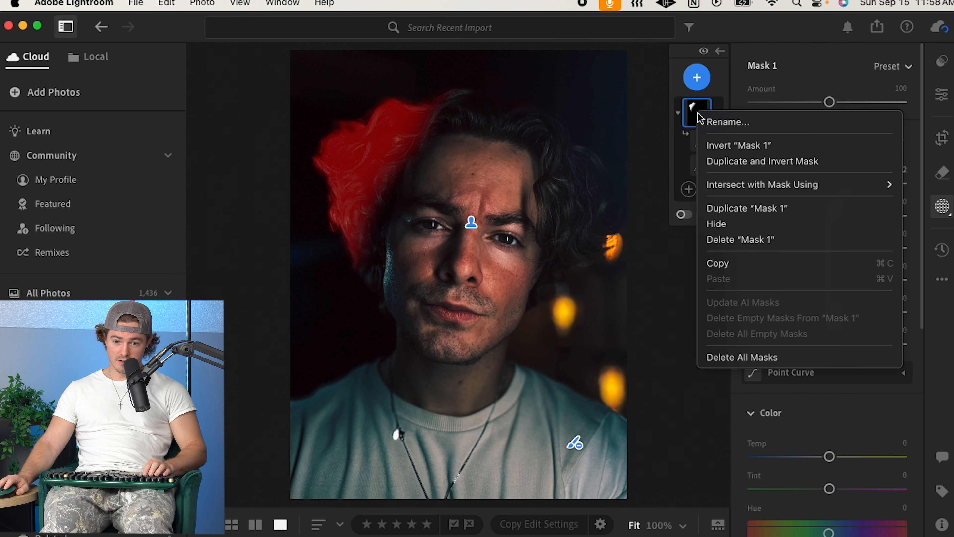
left_click(716, 223)
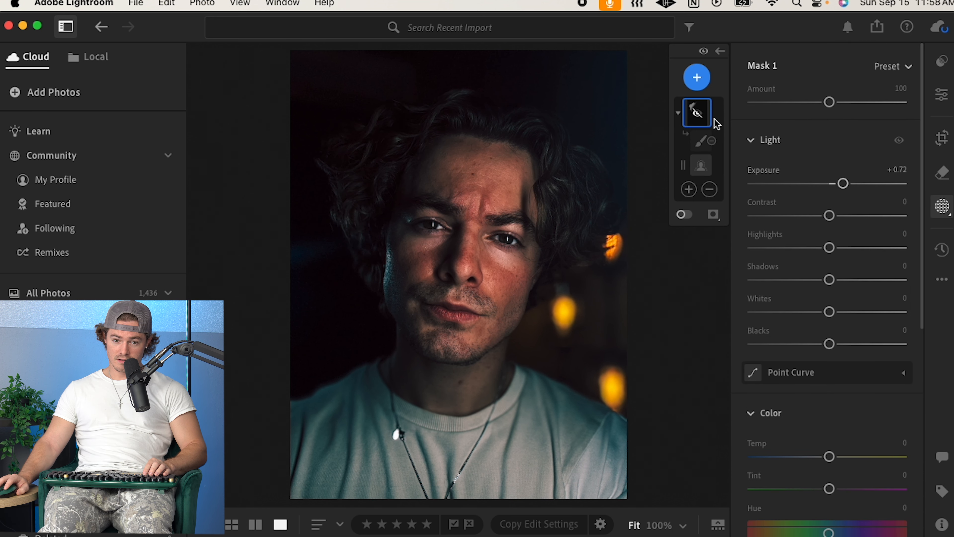